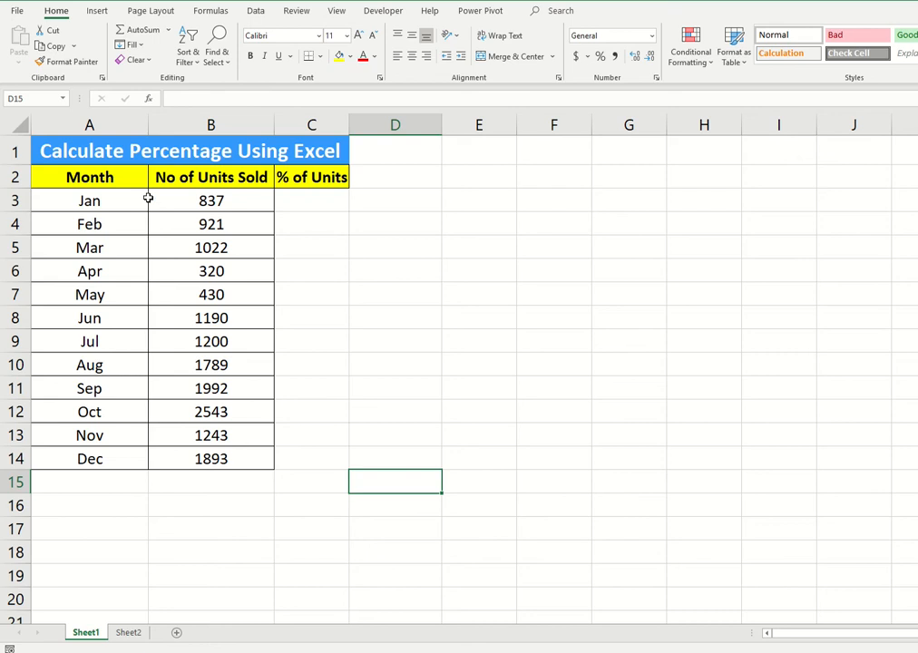
Step: Review the Month and No of Units Sold columns from January through December in the table
click(241, 177)
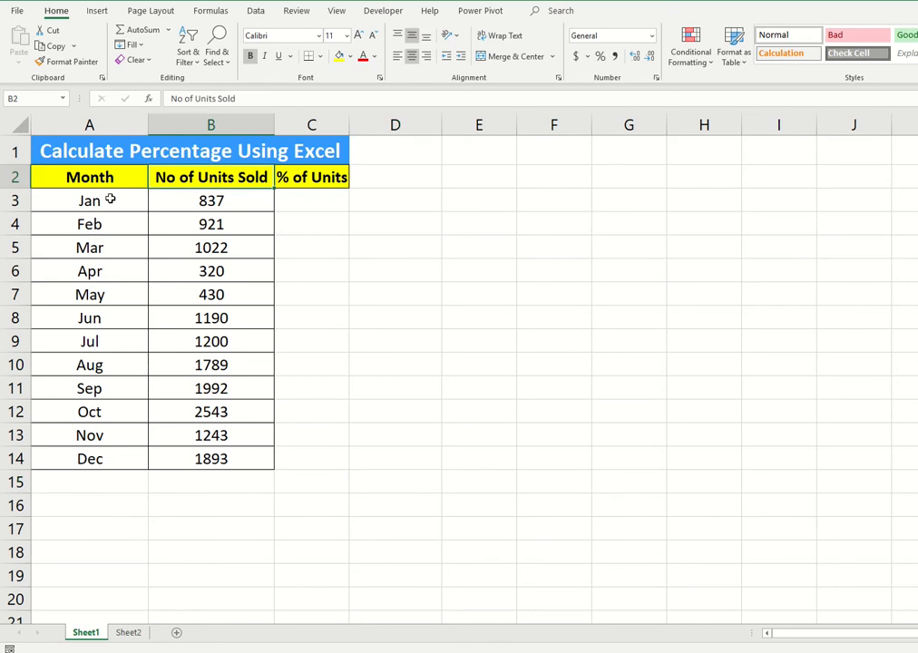
drag(109, 199, 186, 200)
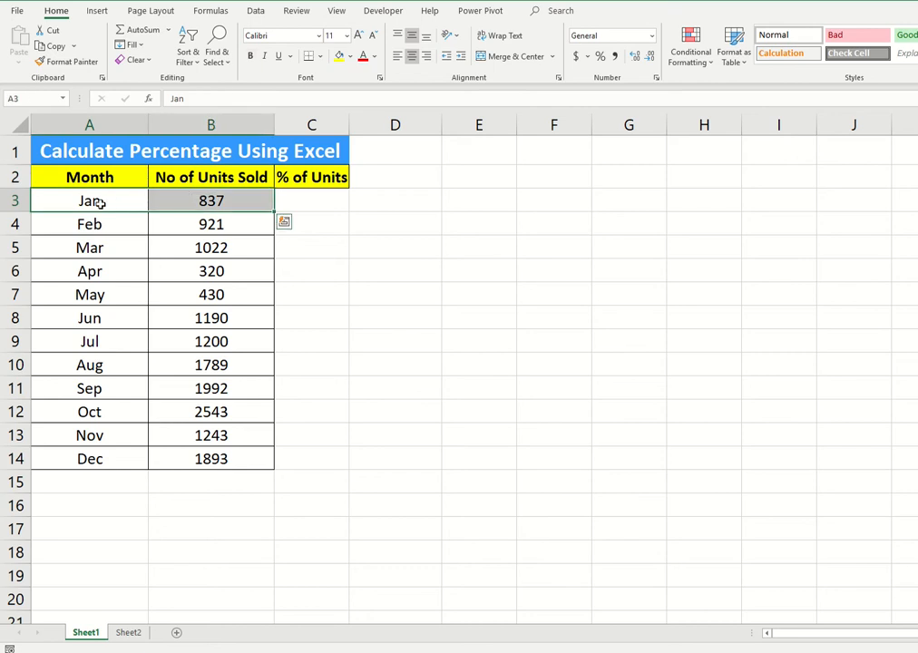
click(101, 203)
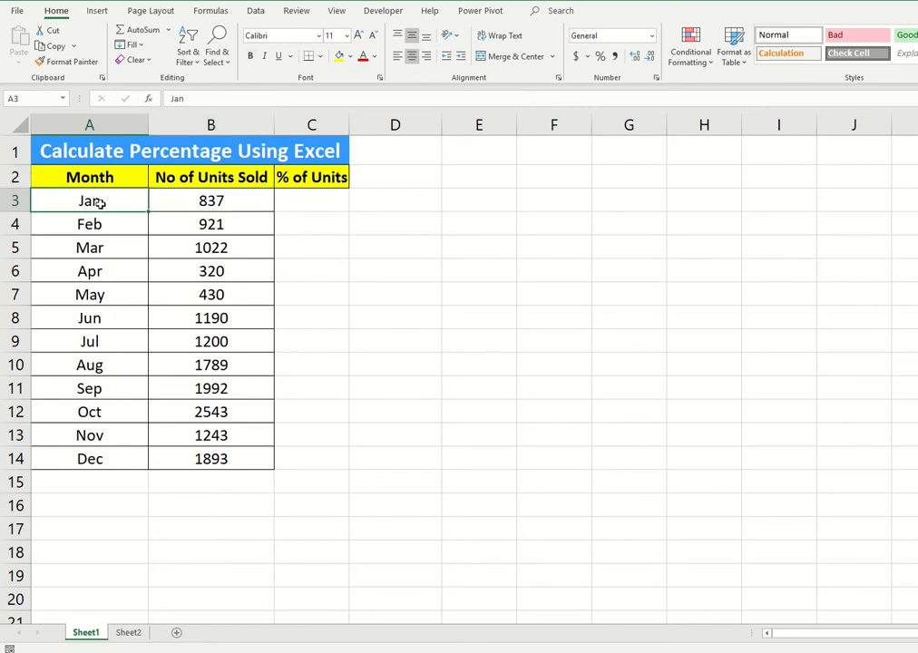
click(186, 199)
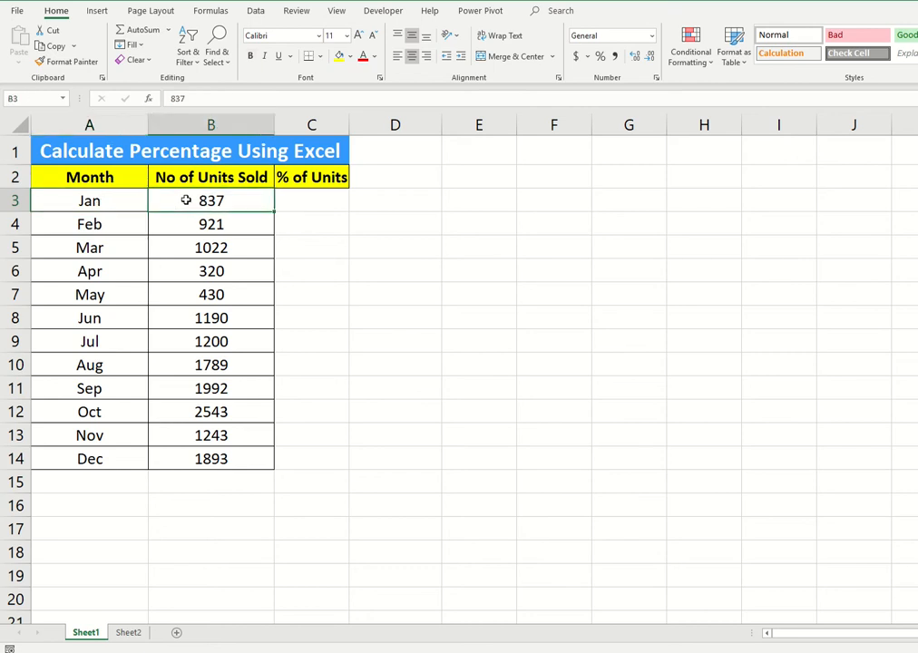
click(127, 230)
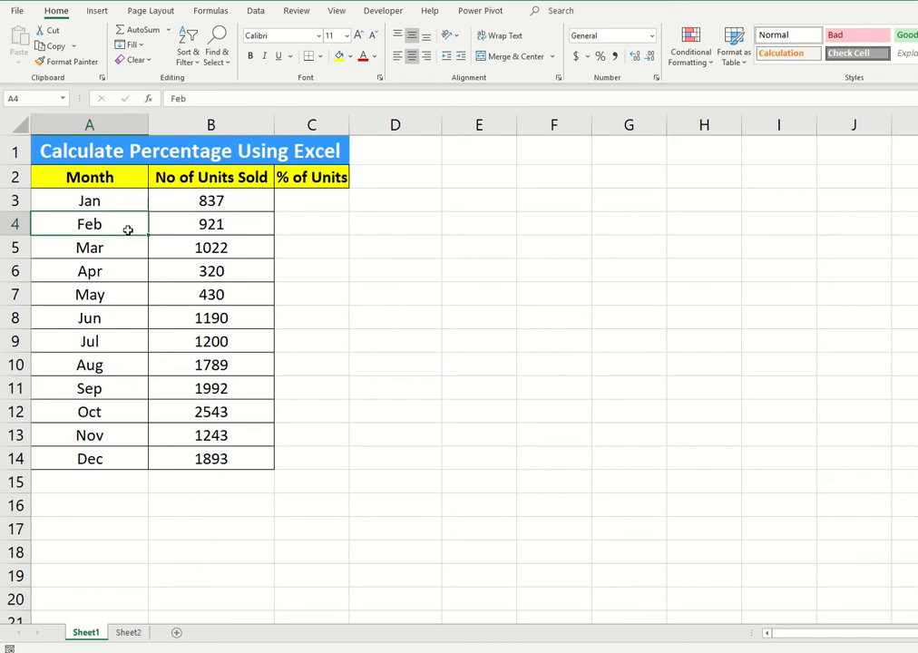
click(233, 222)
click(106, 249)
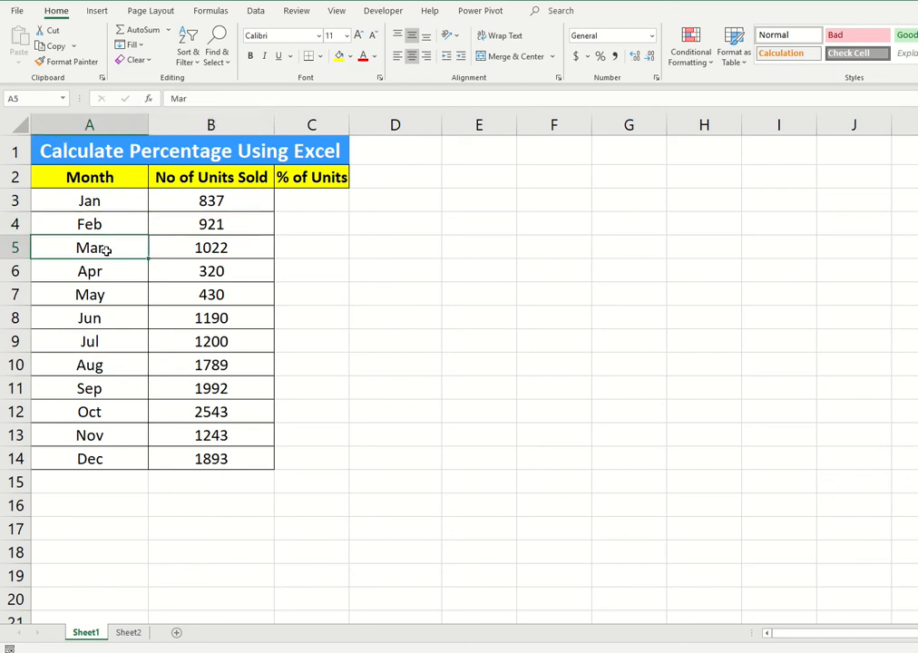
click(189, 247)
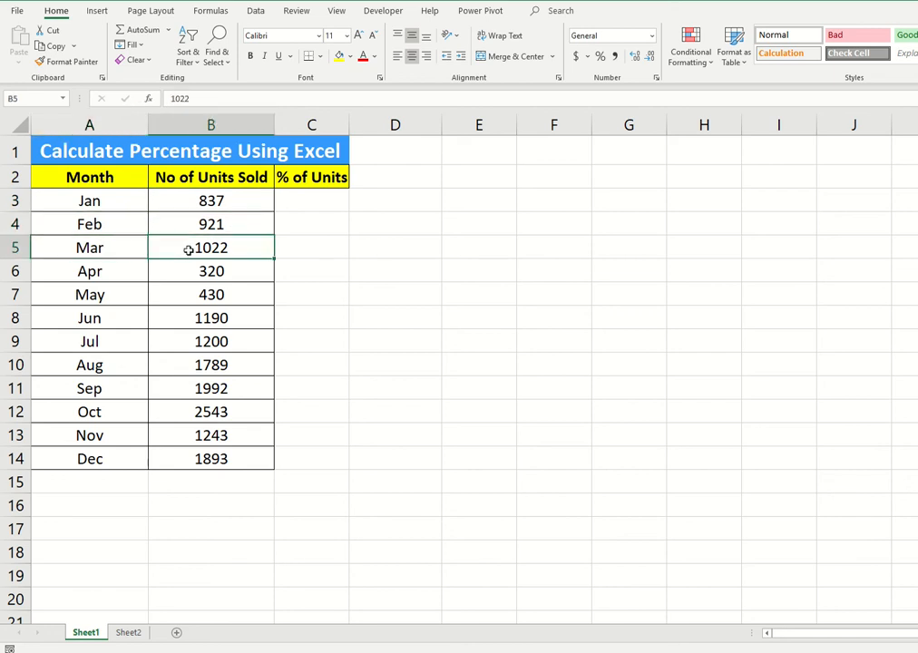
click(93, 465)
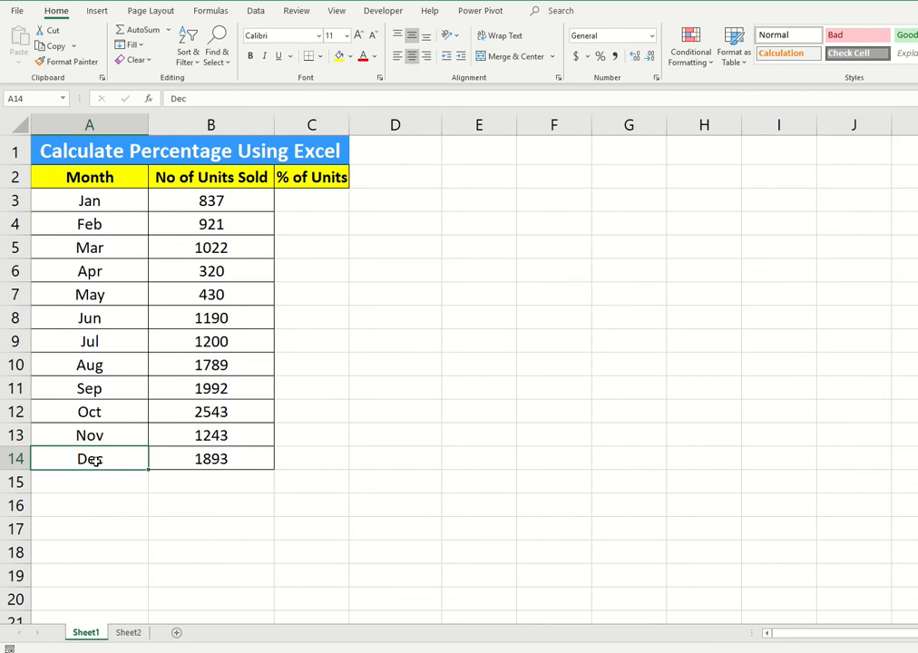
click(168, 461)
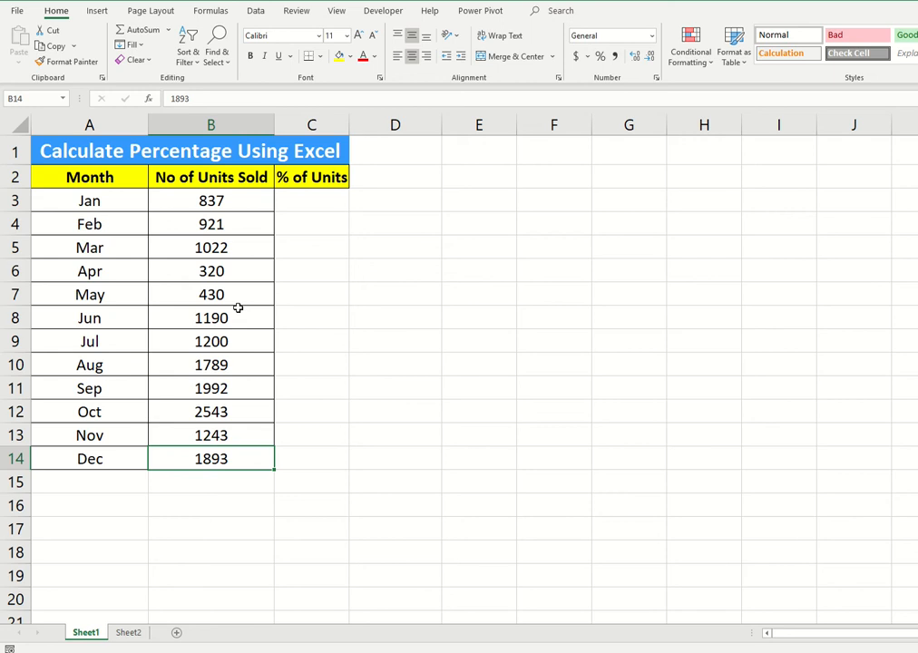
click(233, 479)
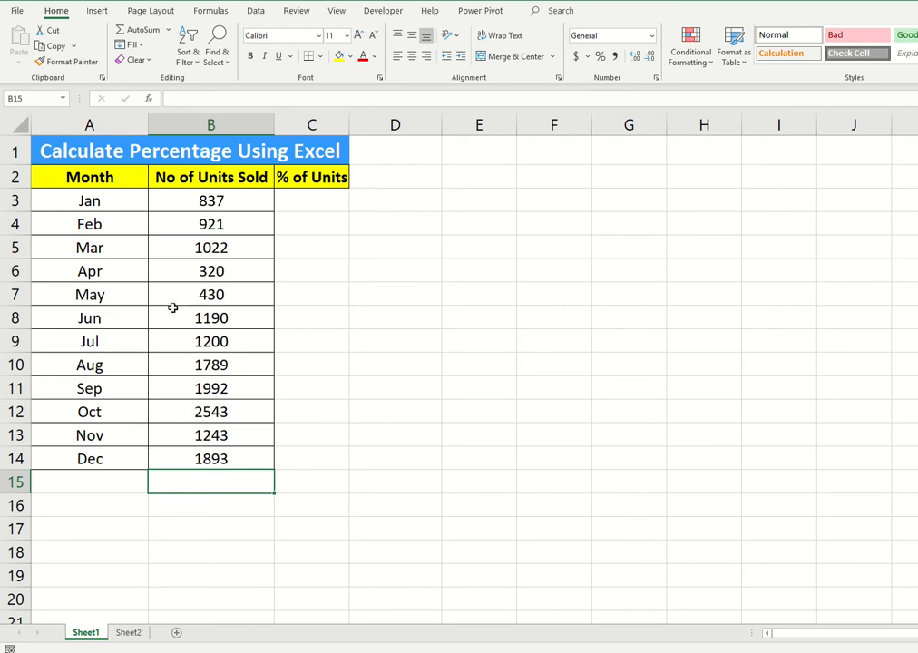
click(143, 198)
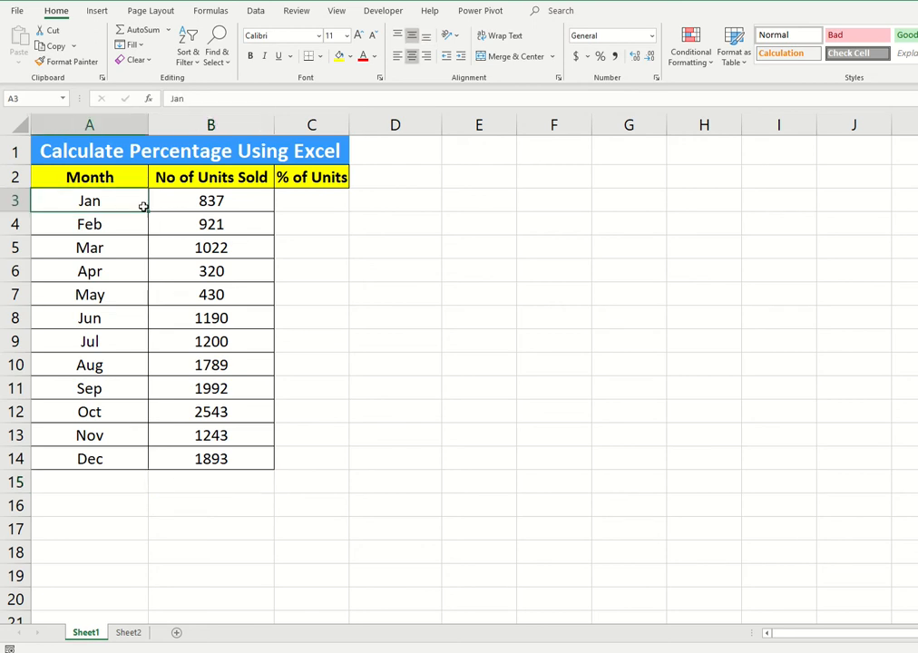
click(129, 460)
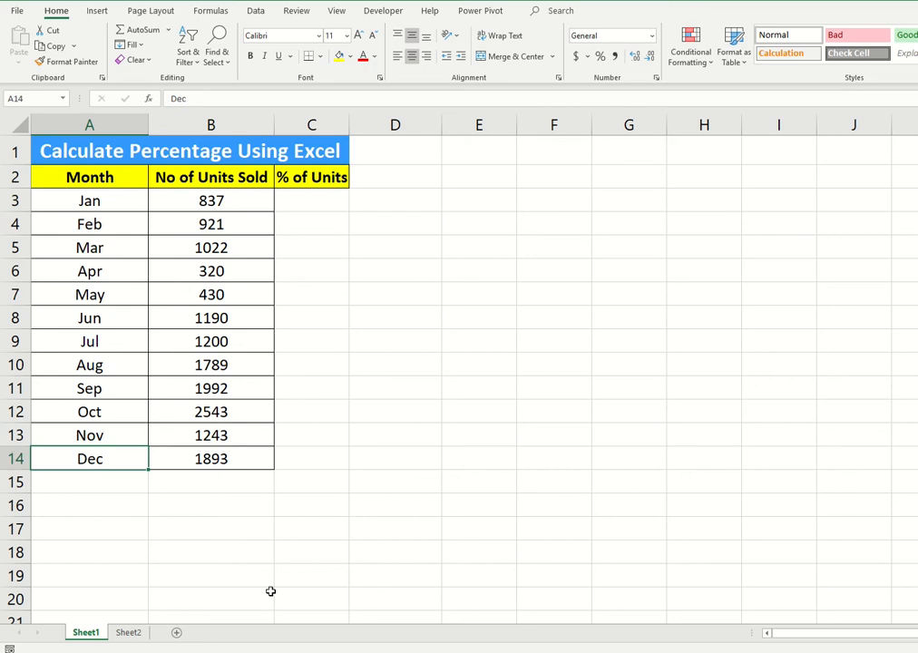
Step: Total the units sold in B3:B14 with AutoSum in cell B15
click(251, 488)
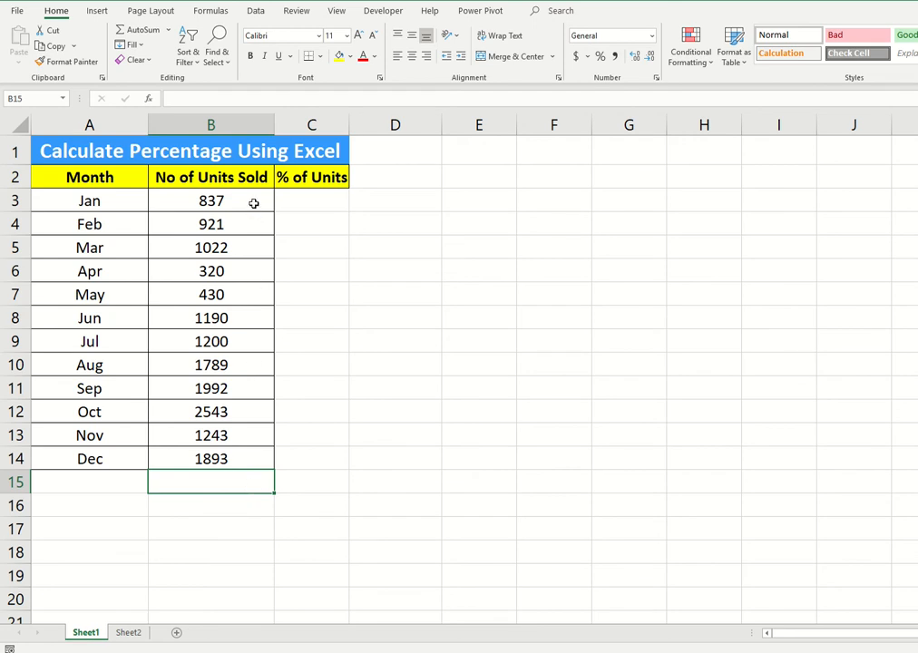
drag(254, 203, 232, 461)
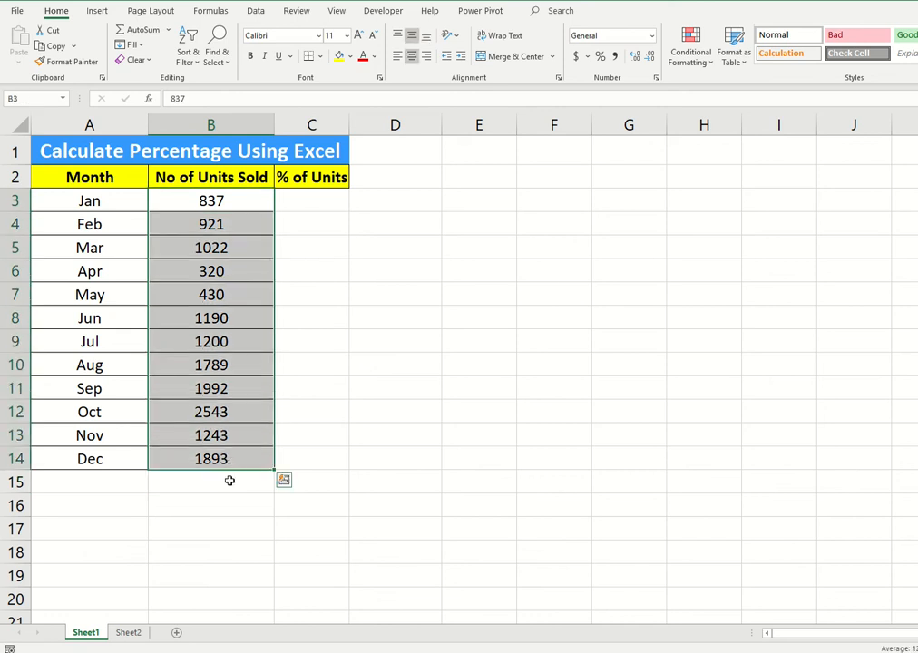
click(229, 480)
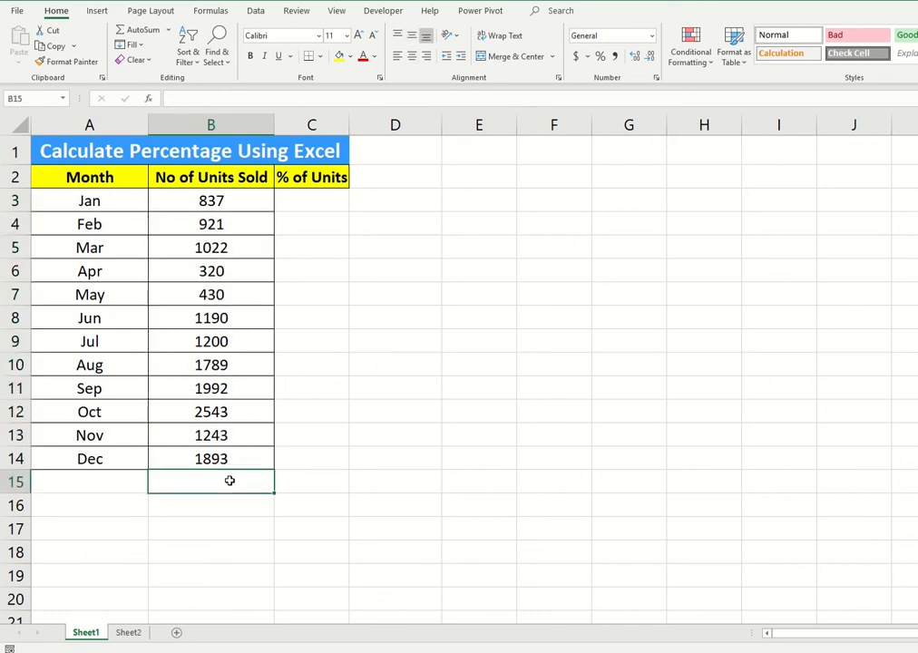
click(132, 33)
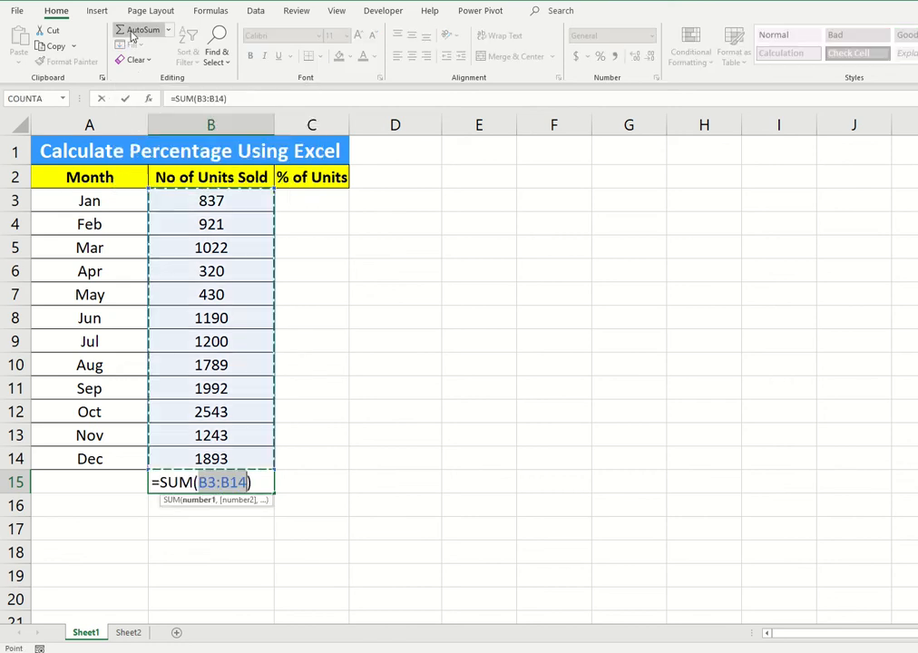
key(Return)
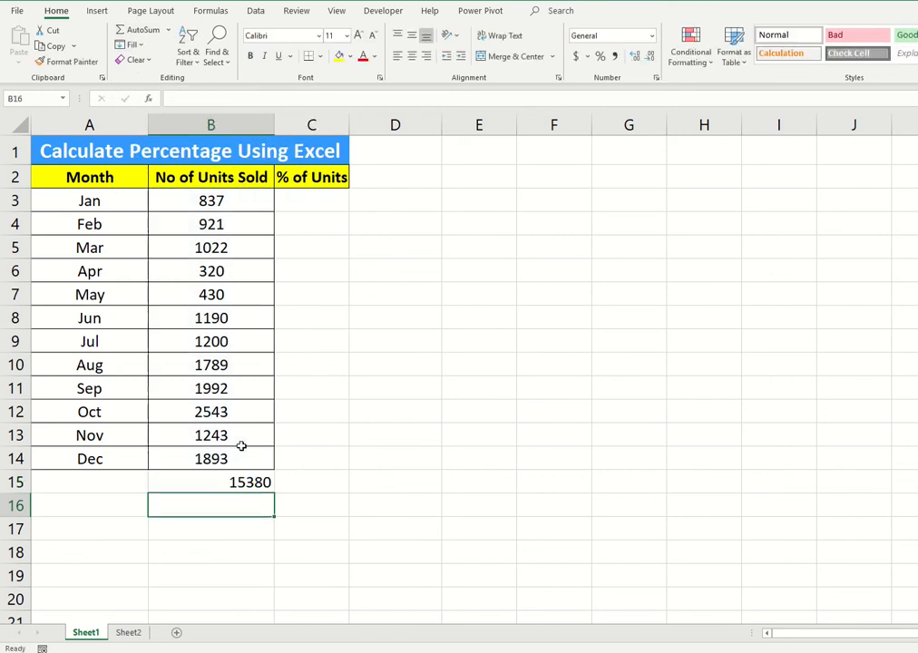
click(241, 480)
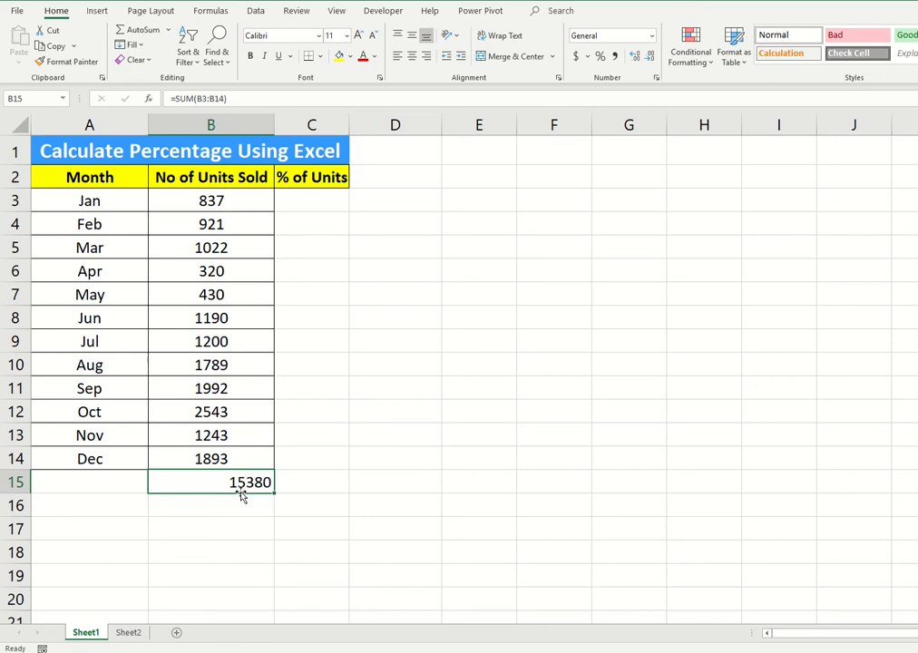
Step: Enter =B3/B15 in cell C3 for January's share of units and fill the formula down through C14
click(299, 202)
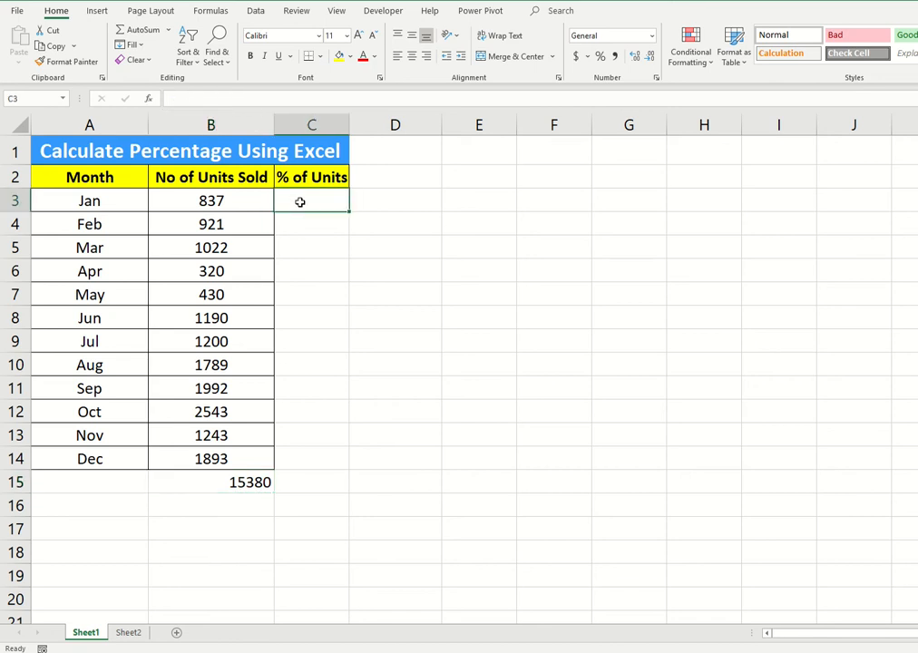
text(=)
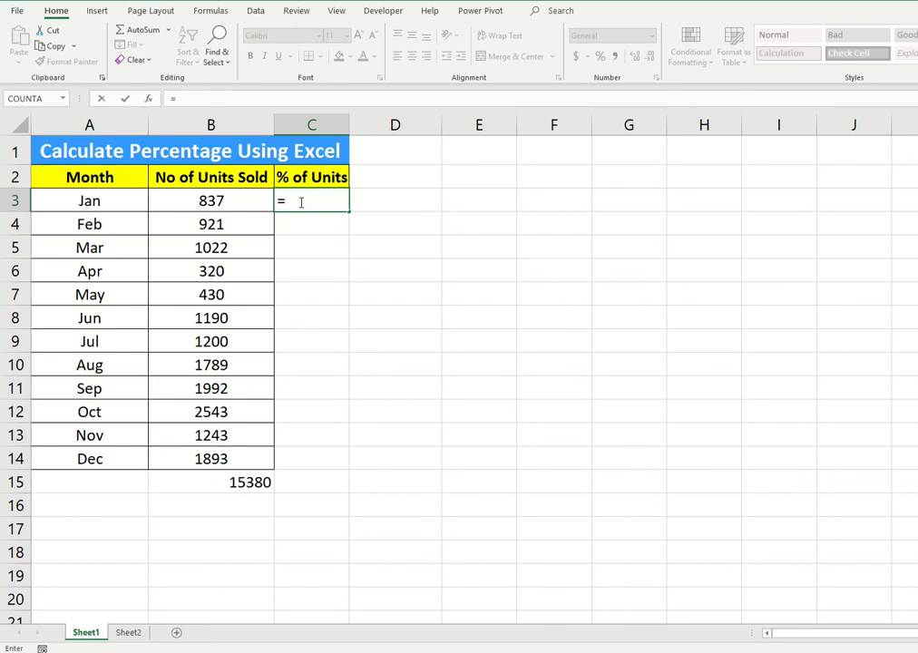
click(241, 200)
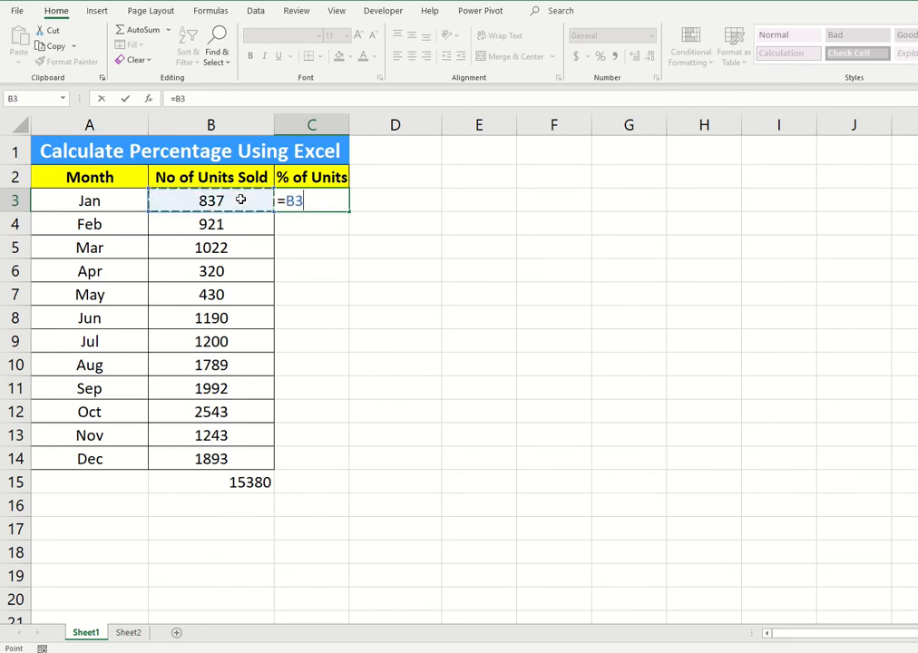
text(/)
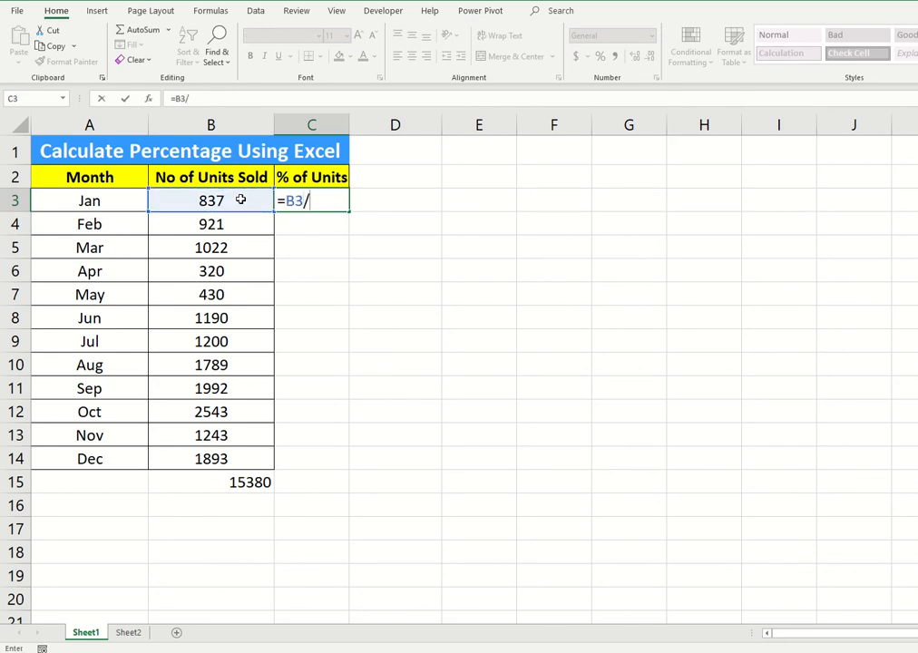
click(220, 487)
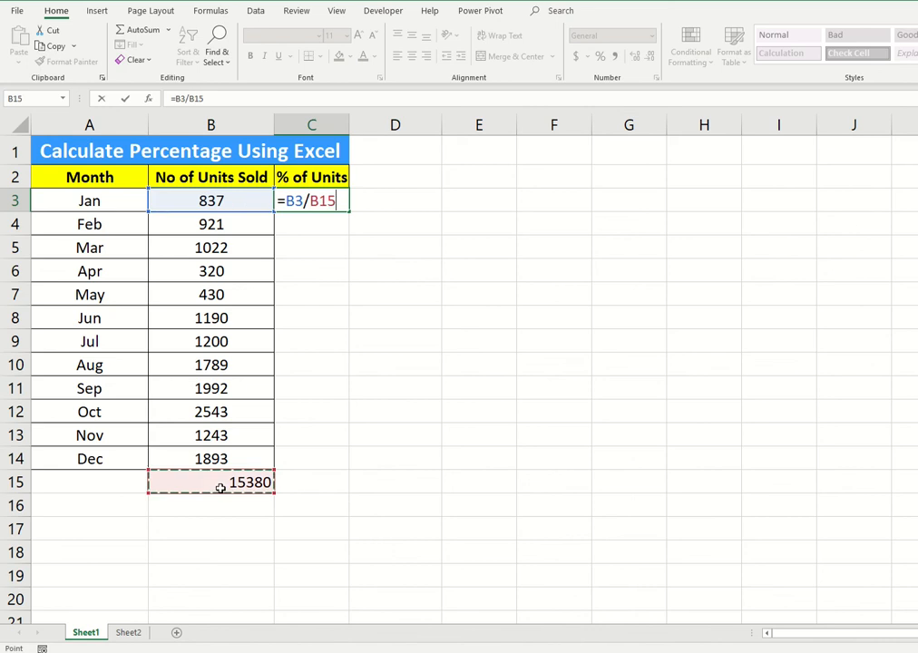
key(Return)
key(Up)
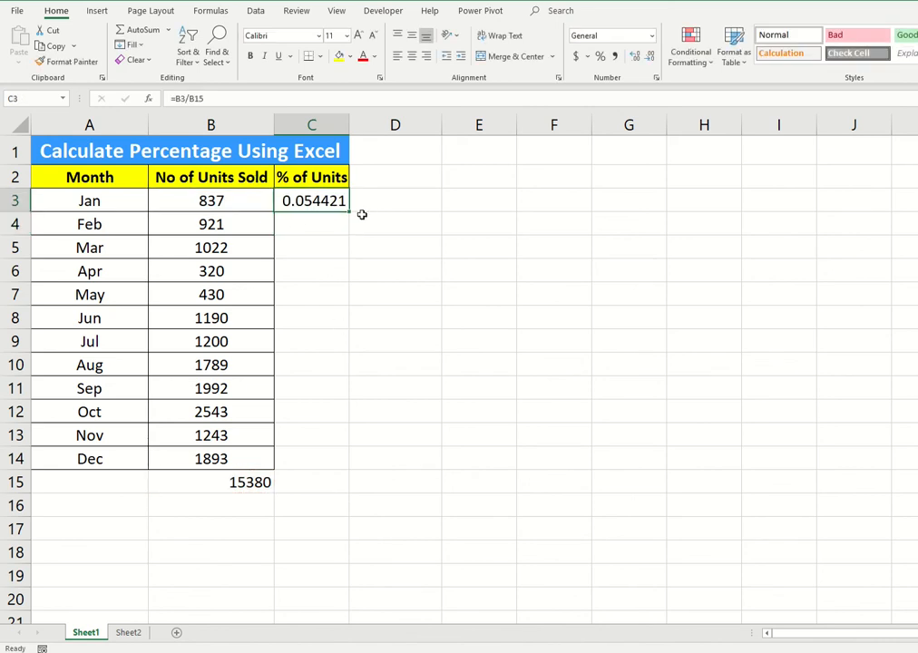
drag(348, 215, 328, 463)
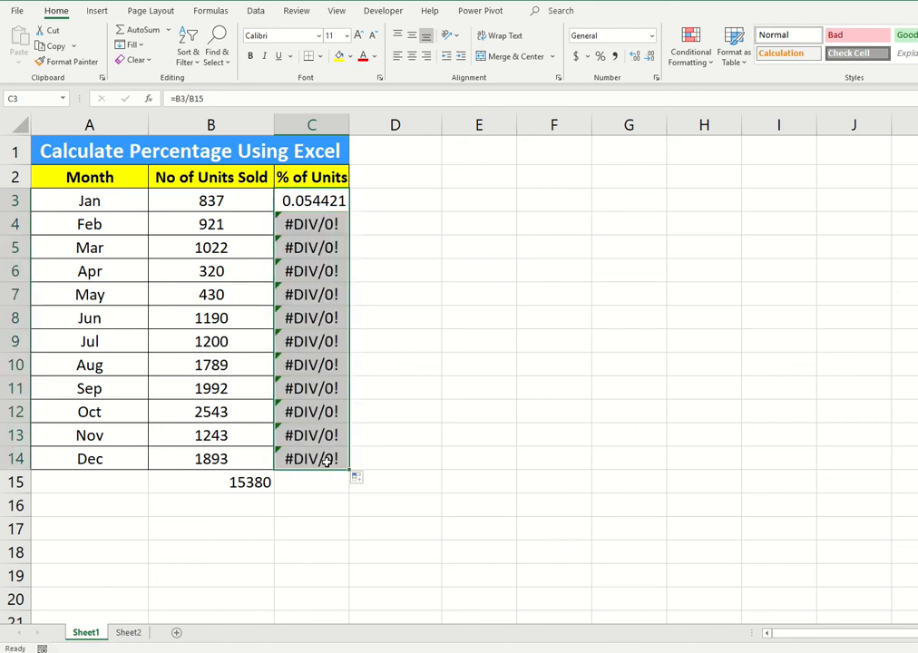
Step: Inspect the formulas in C3 and C4 to compare which total cell each one divides by
drag(334, 226, 328, 457)
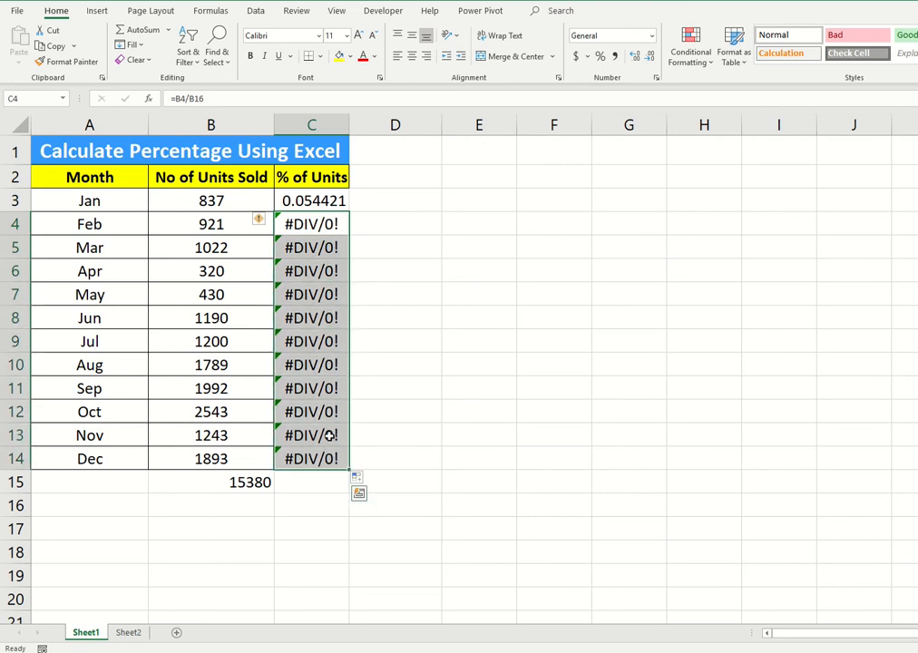
click(298, 201)
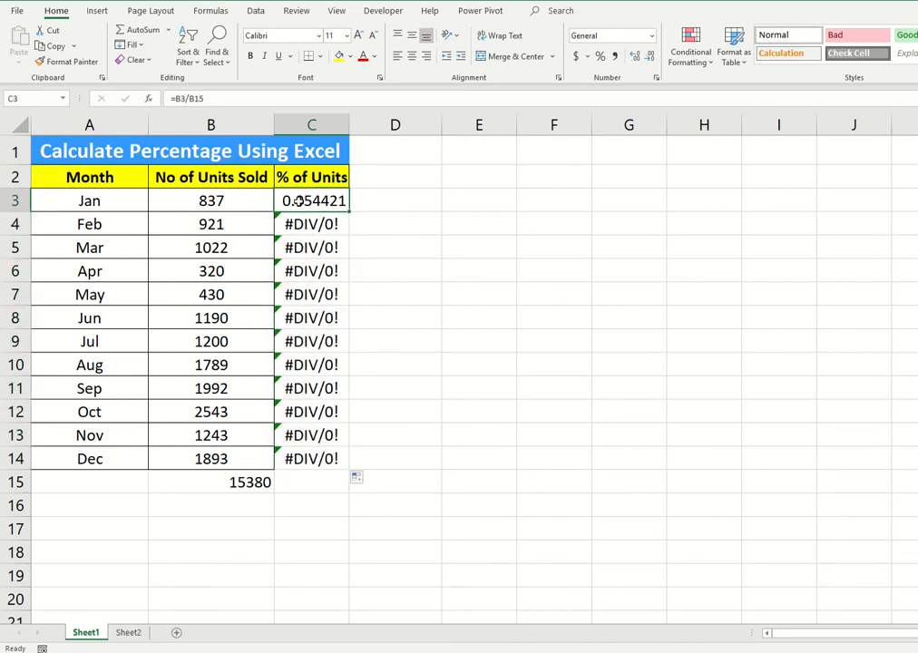
click(224, 98)
drag(190, 98, 237, 98)
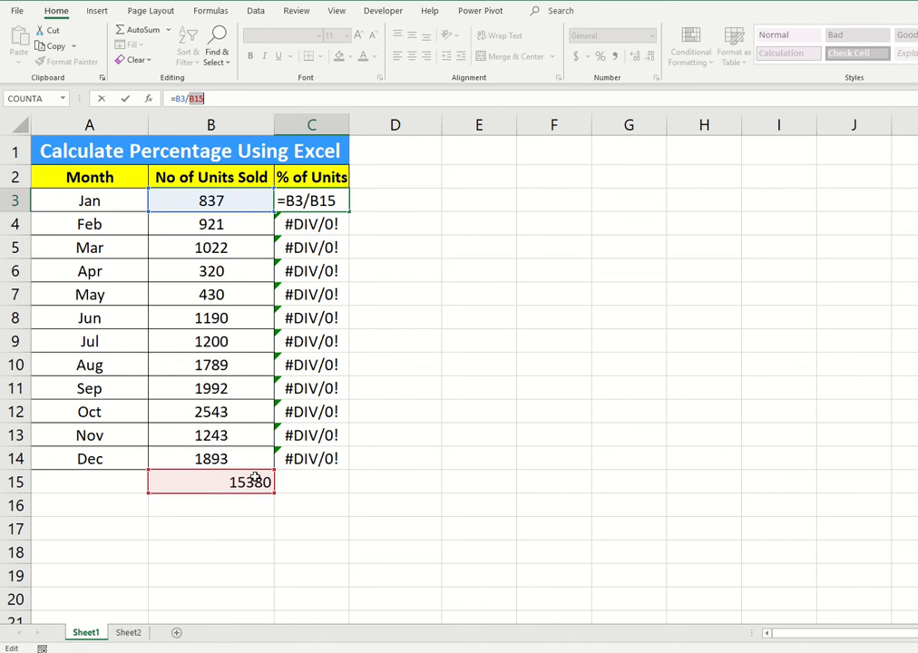
key(Return)
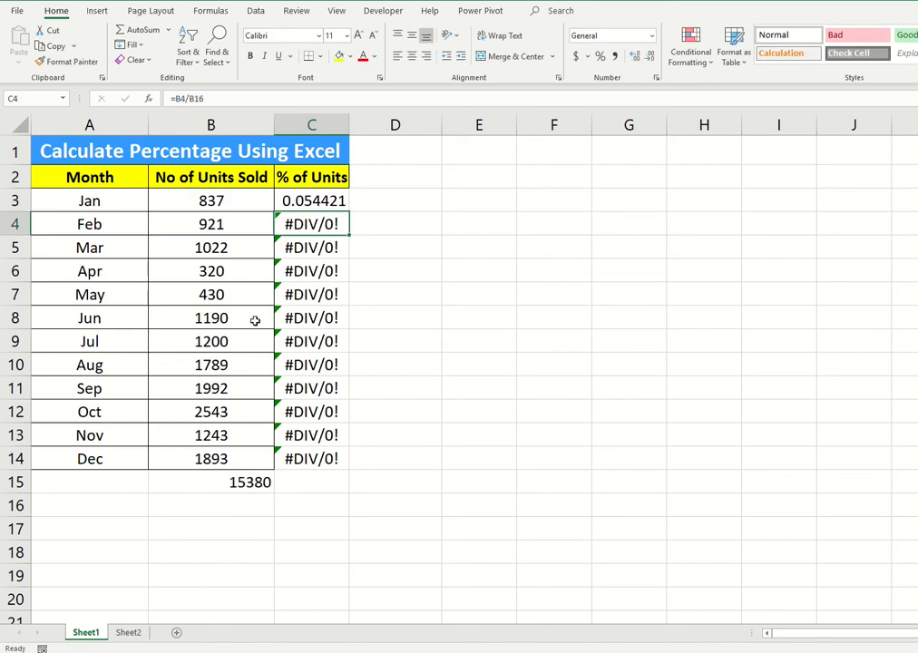
click(236, 98)
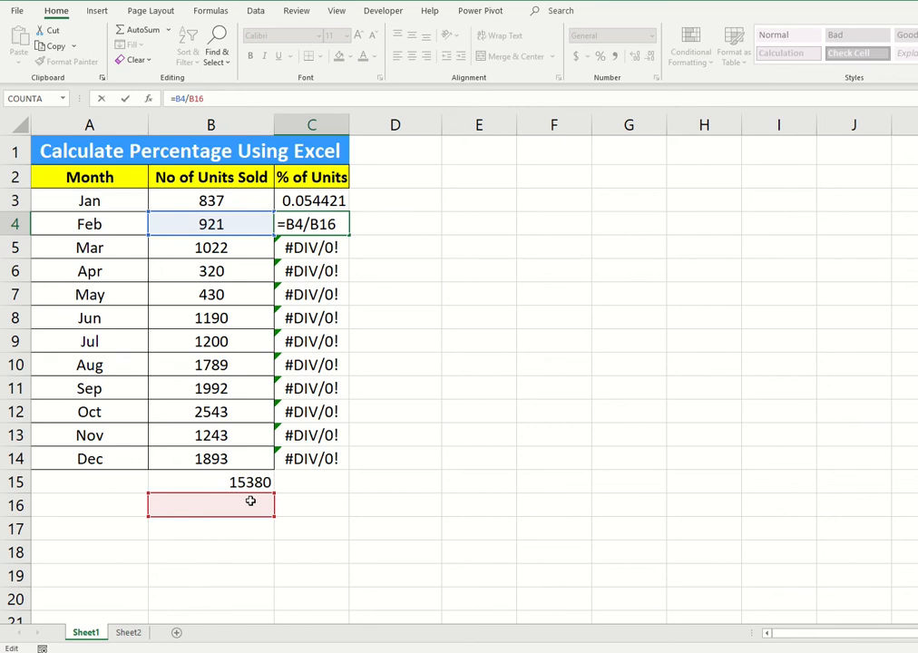
key(ctrl+Return)
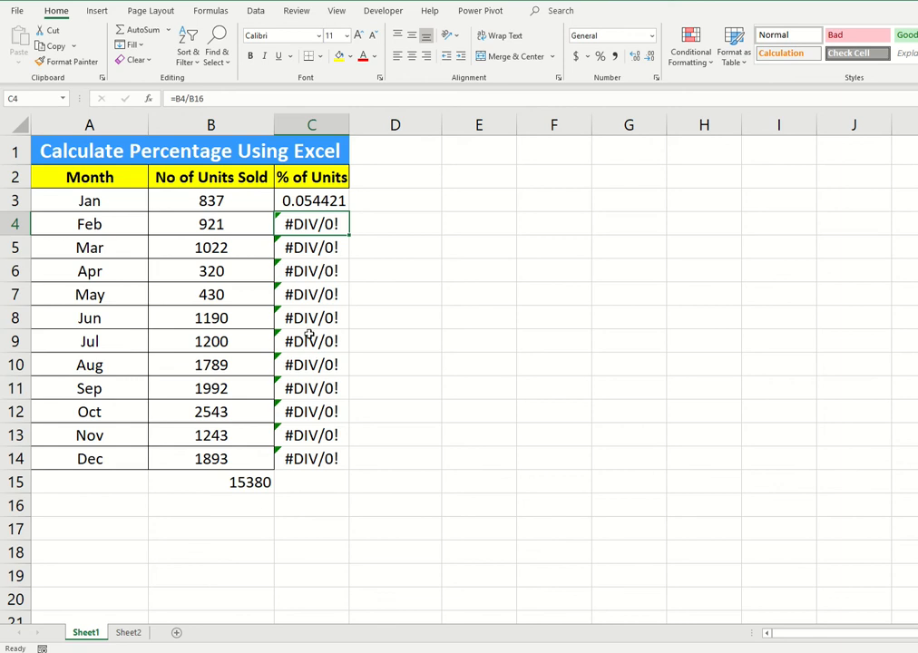
Step: Make the total reference in C3's formula absolute so it reads =B3/$B$15
click(318, 199)
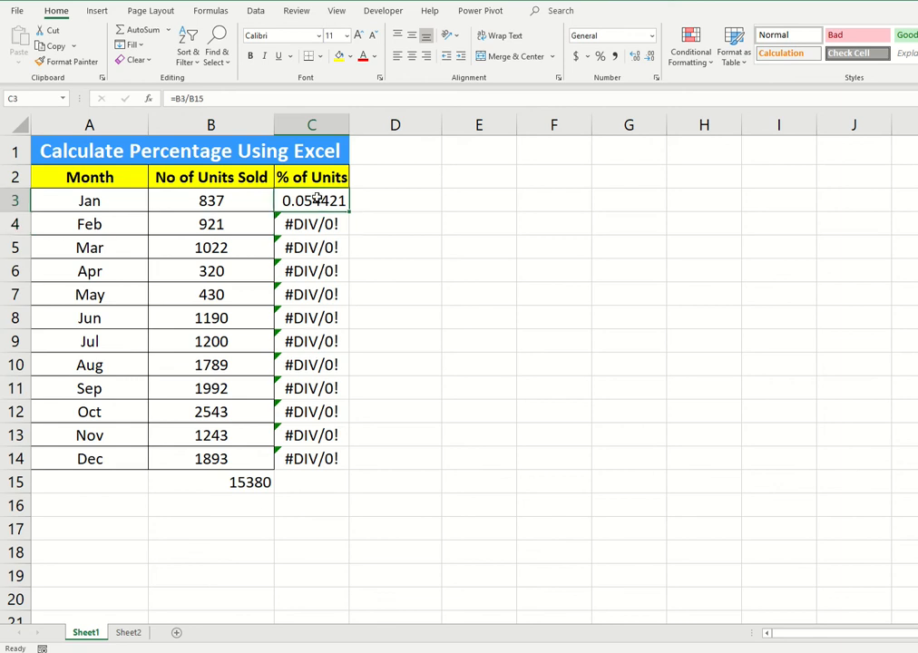
click(187, 98)
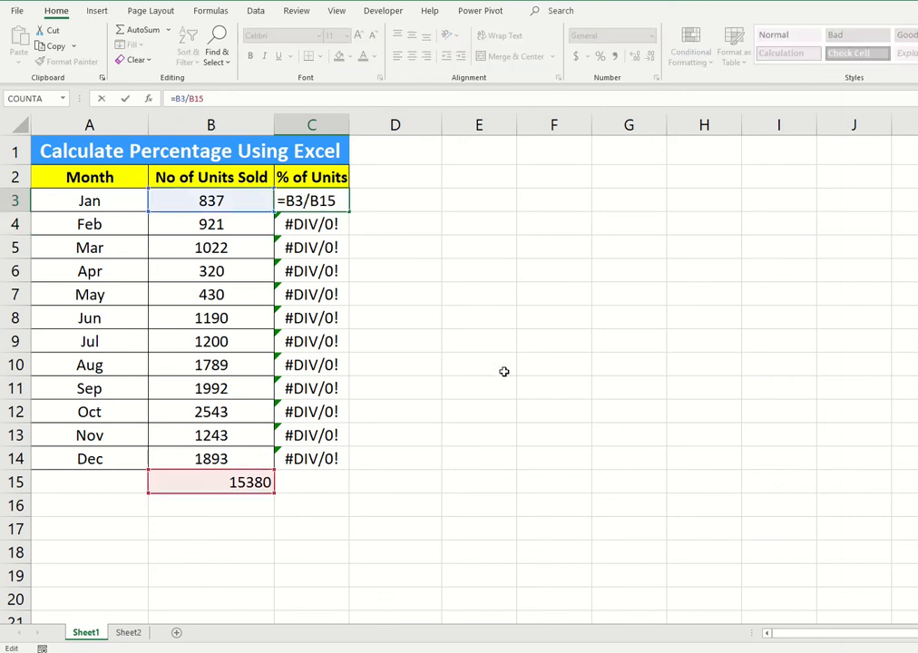
text($)
key(Right)
text($)
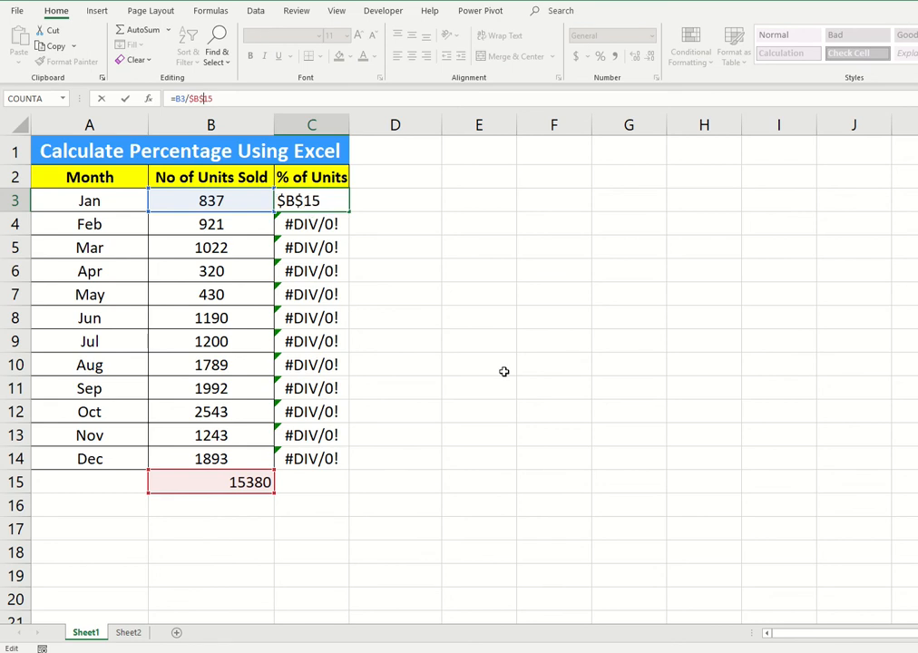
key(Return)
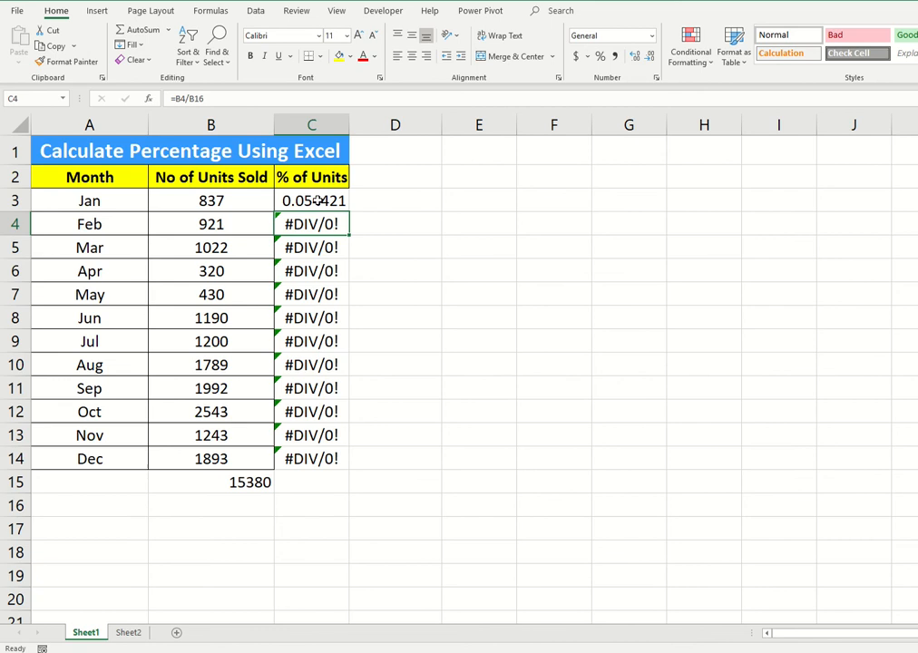
Step: Fill the January share formula with the absolute total reference from C3 down through C14
click(345, 207)
drag(350, 213, 343, 465)
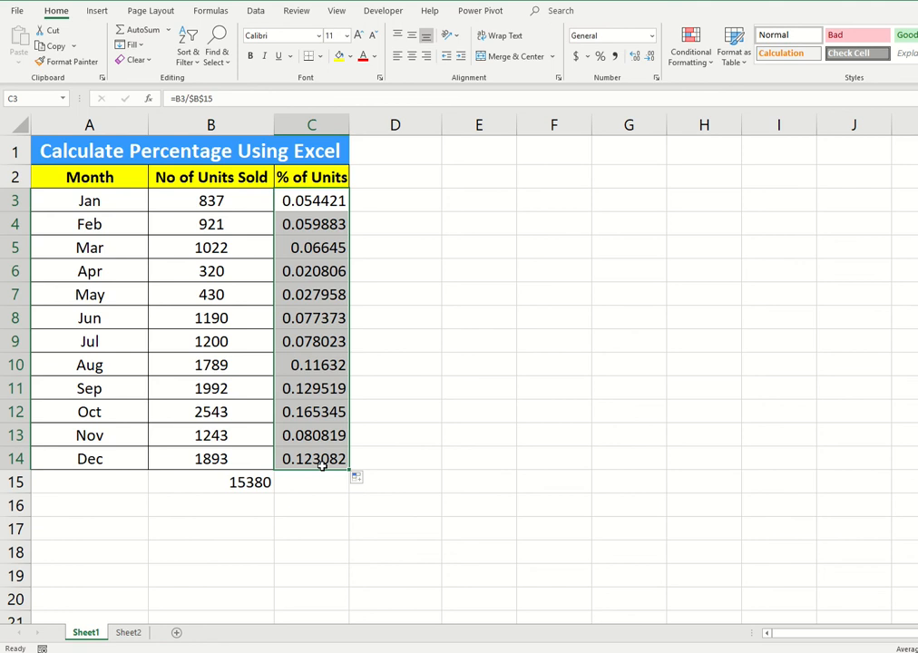
right_click(322, 468)
key(Escape)
Step: Format the shares in C3:C14 as Percentage with 2 decimal places
drag(301, 201, 295, 458)
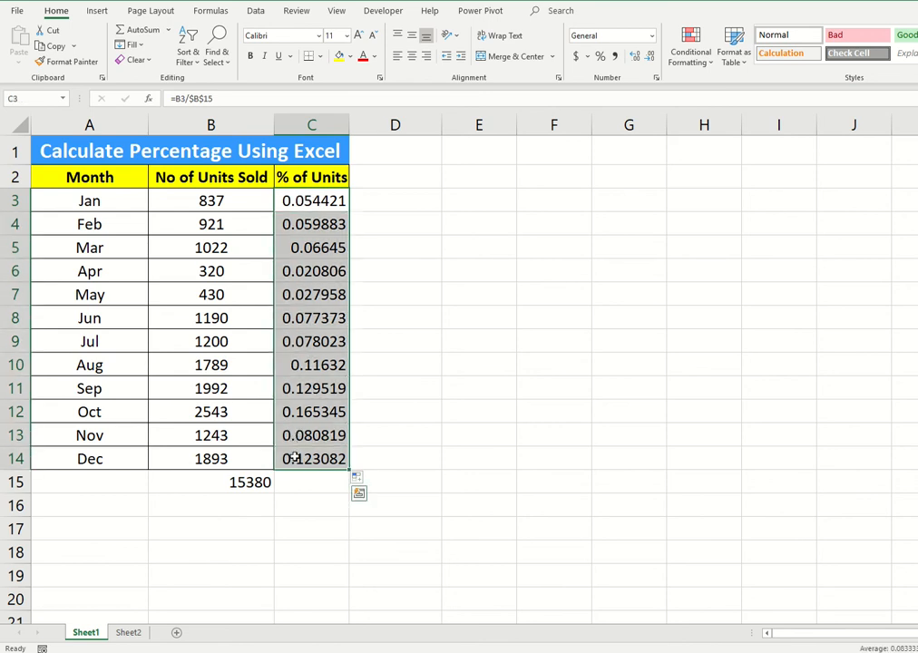
right_click(295, 458)
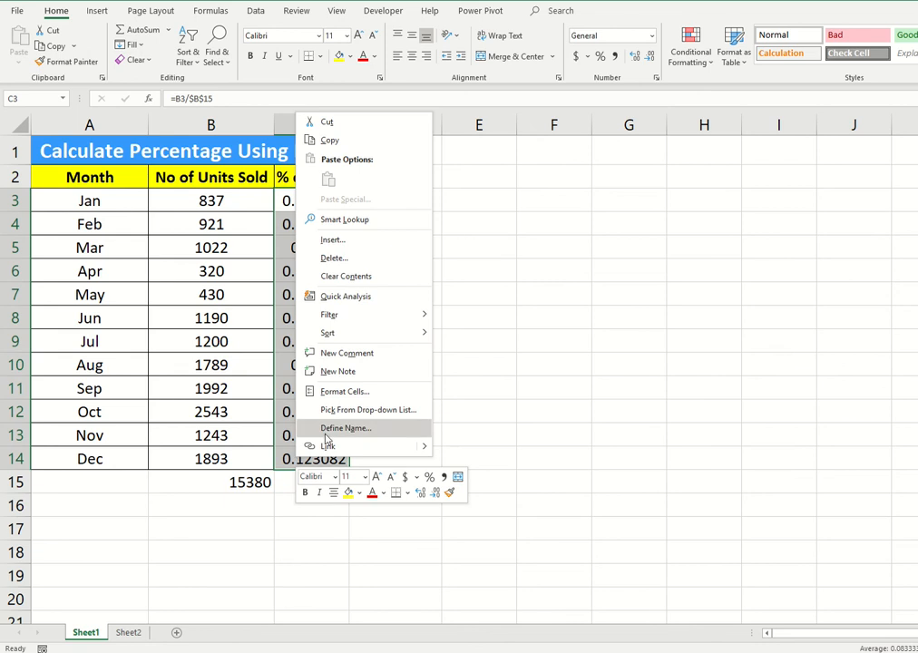
click(362, 391)
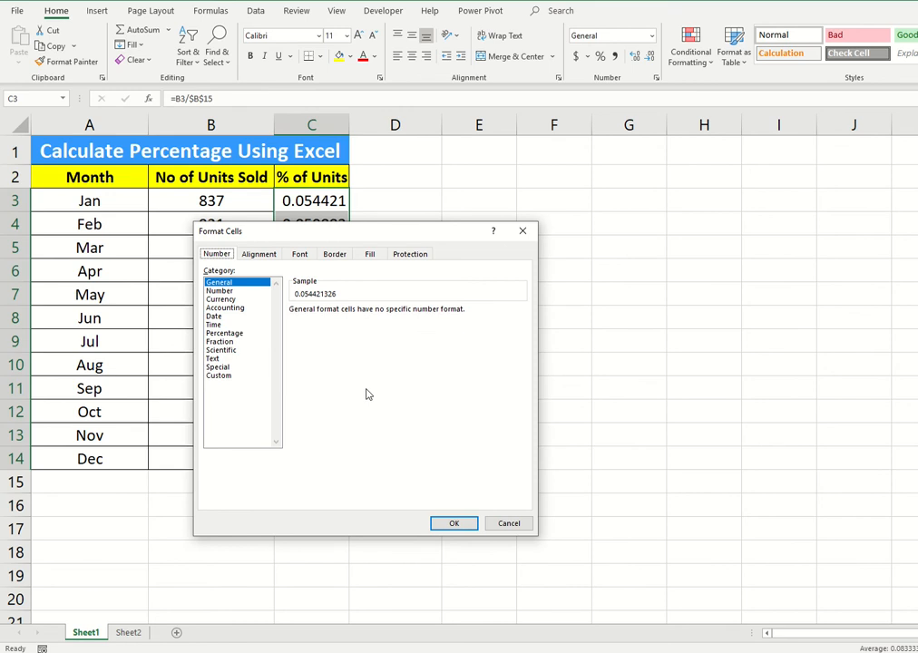
click(230, 334)
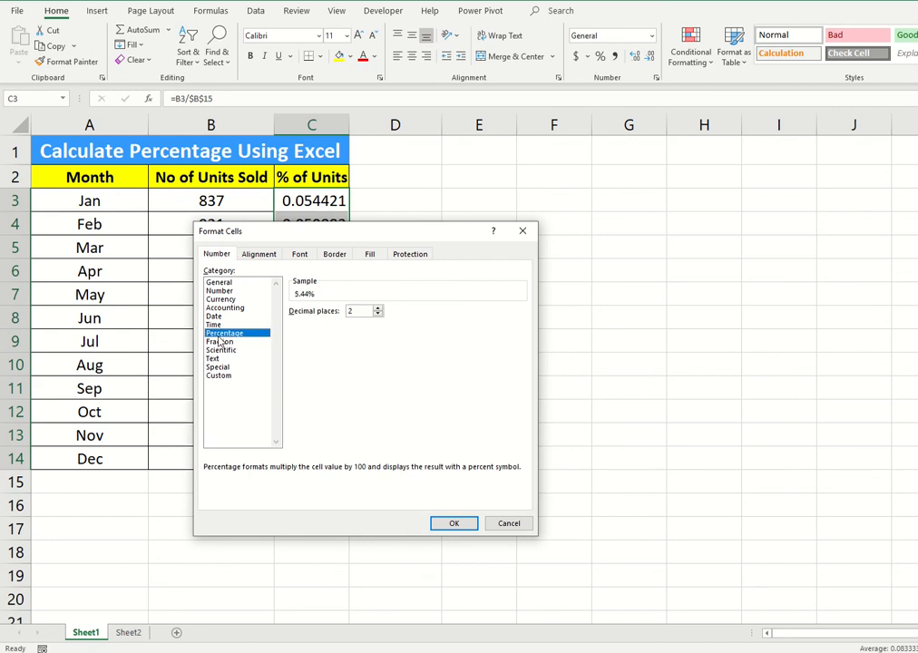
click(378, 315)
click(444, 522)
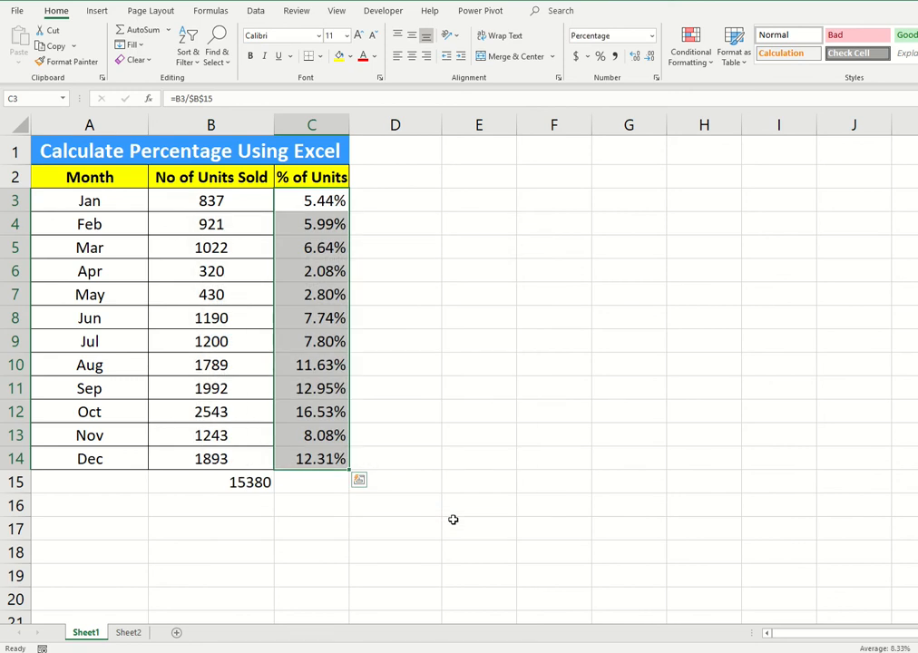
Step: Review the percentage shares and formulas for sample months, including January, August and October
click(322, 225)
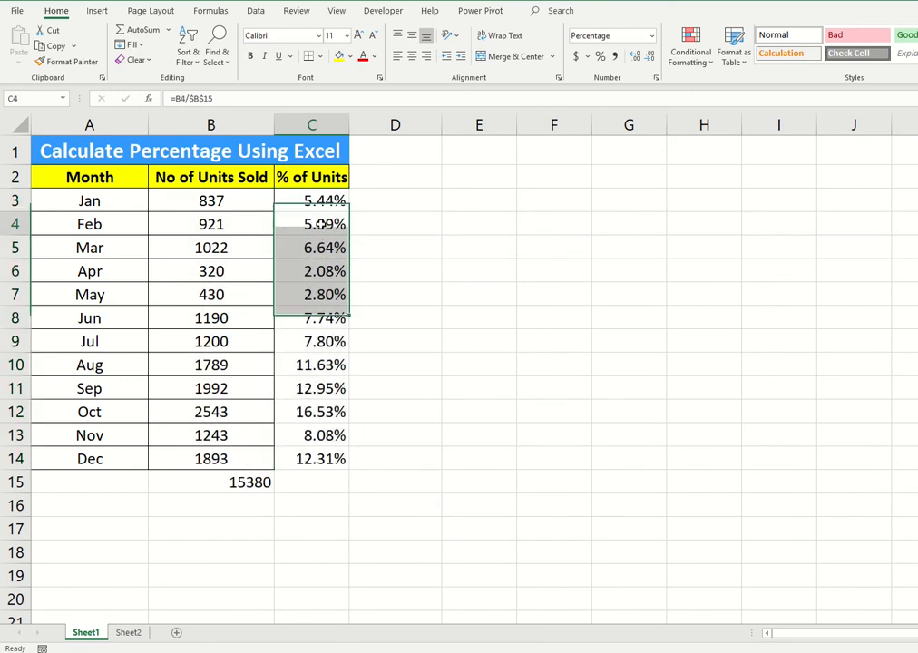
click(235, 196)
click(307, 199)
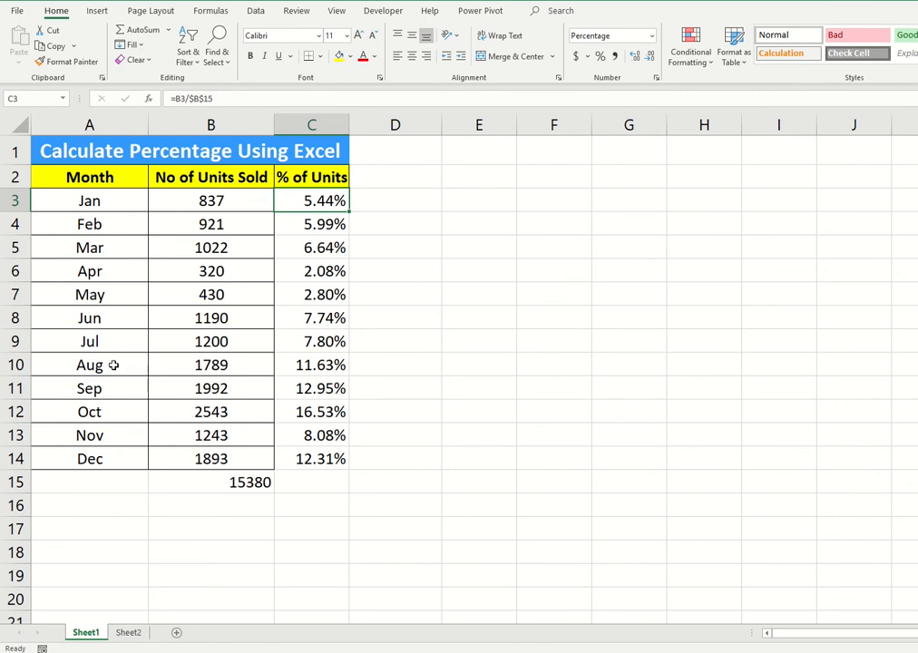
drag(113, 364, 385, 362)
click(309, 362)
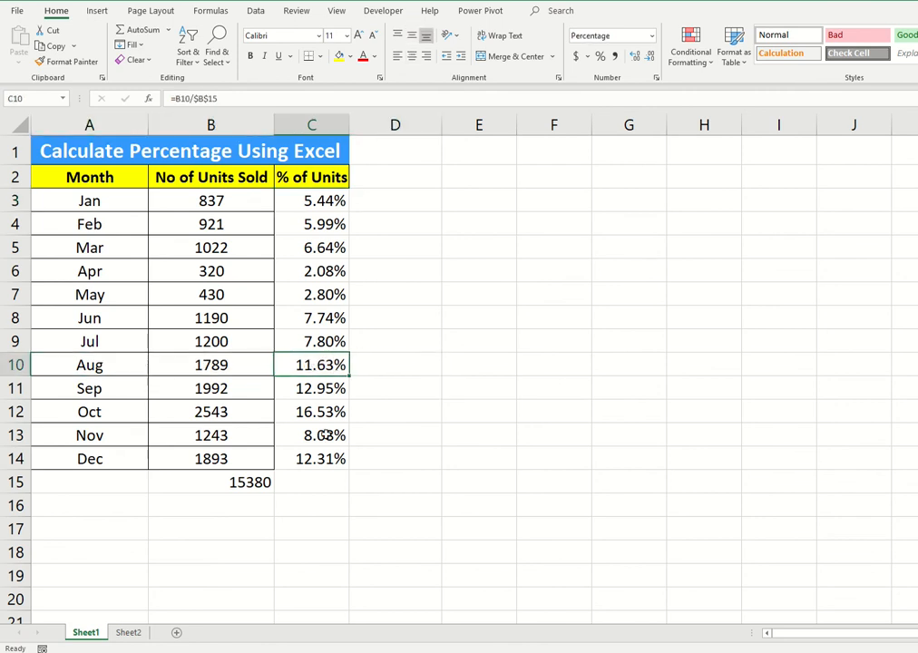
click(123, 410)
click(332, 409)
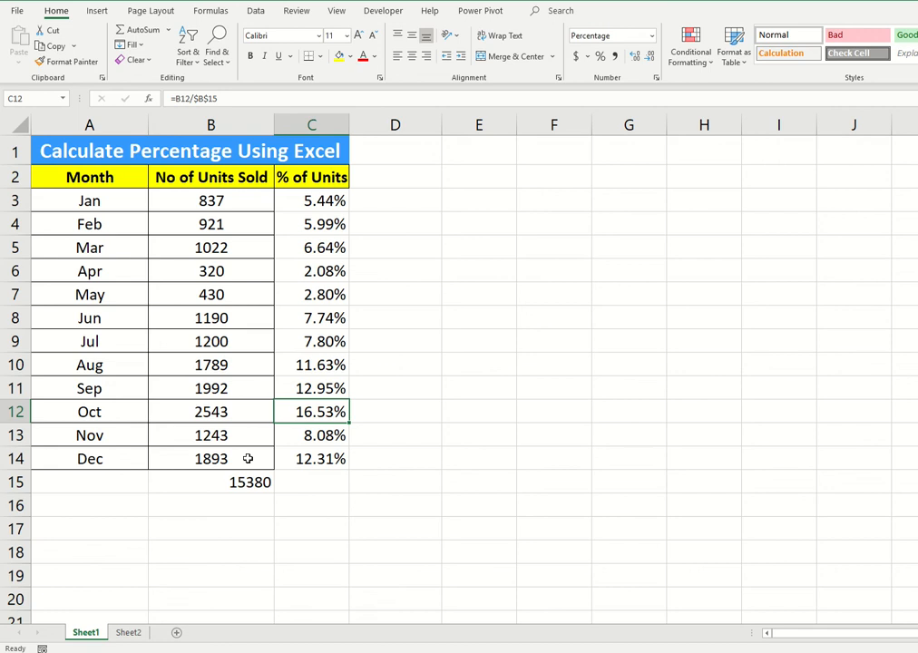
Step: Switch to Sheet2 and review the student list in A3:A16 and the subject headings in B2:F2
click(127, 632)
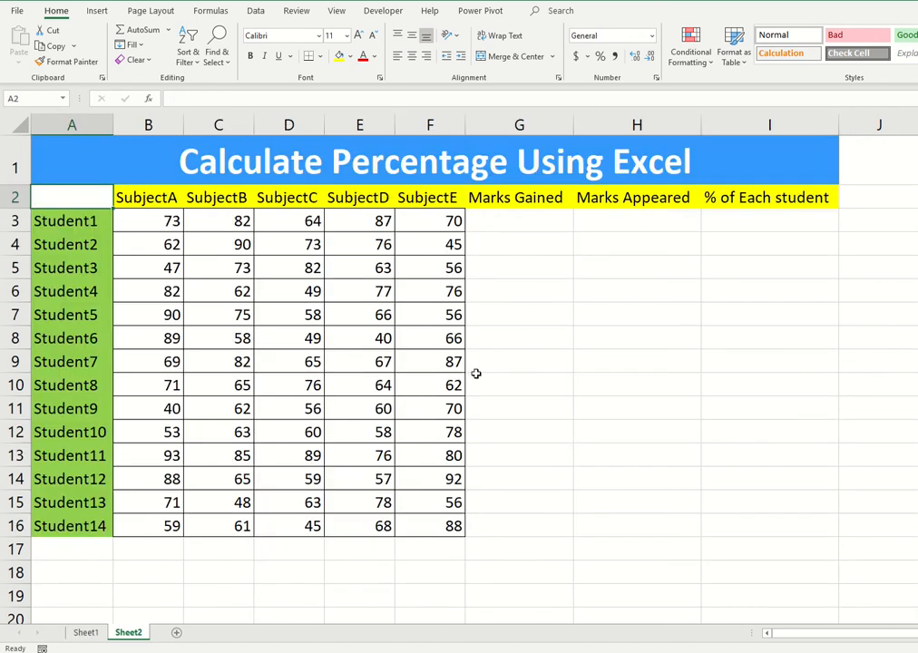
click(132, 198)
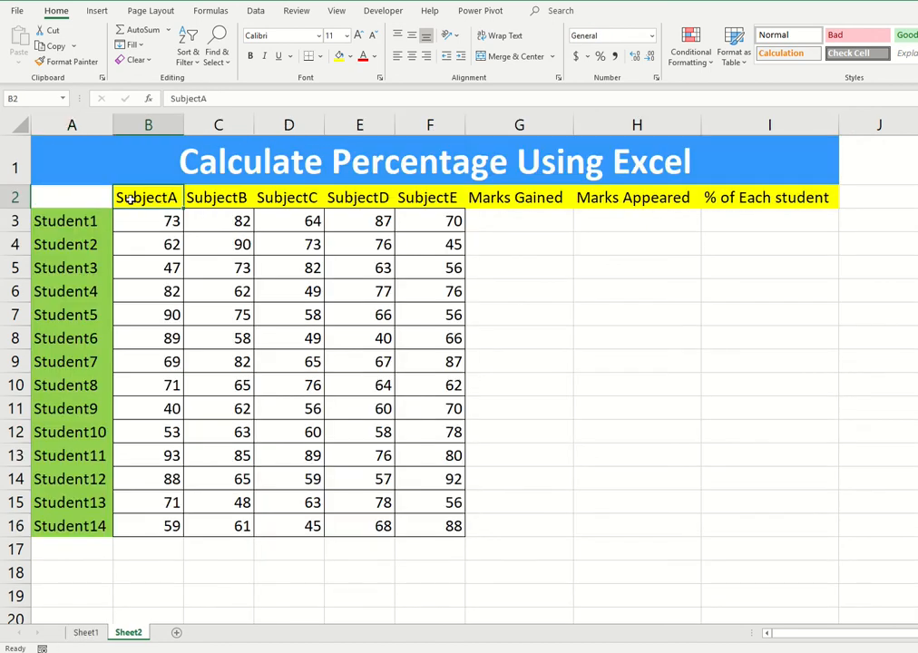
click(79, 217)
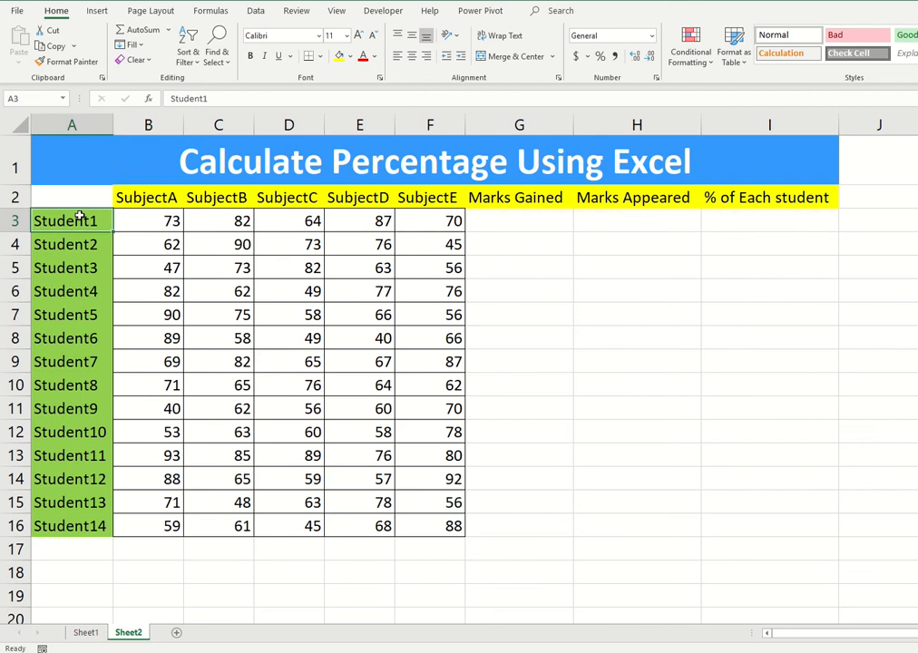
drag(80, 218, 66, 523)
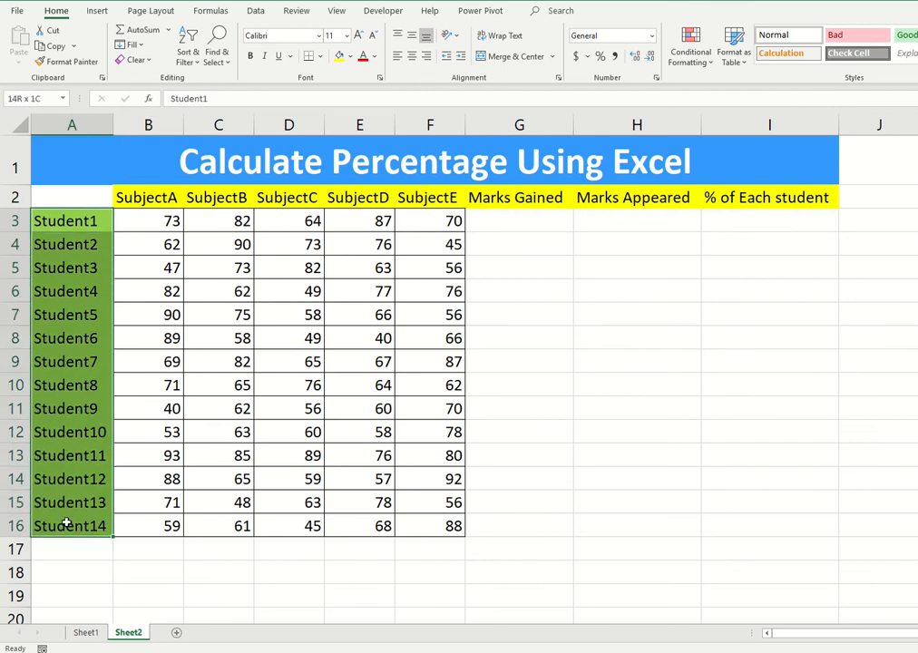
click(177, 199)
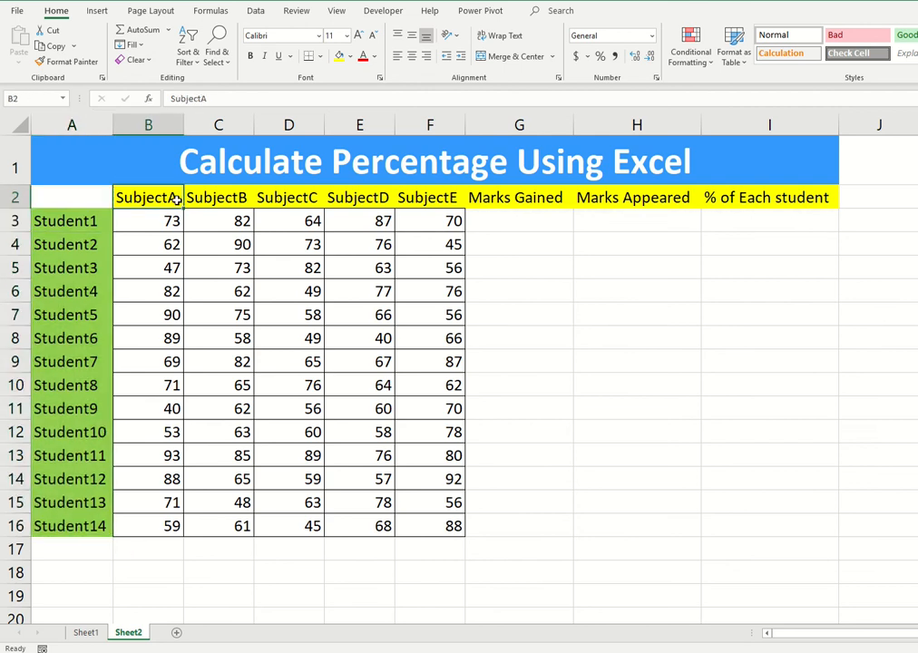
drag(177, 199, 402, 201)
click(164, 198)
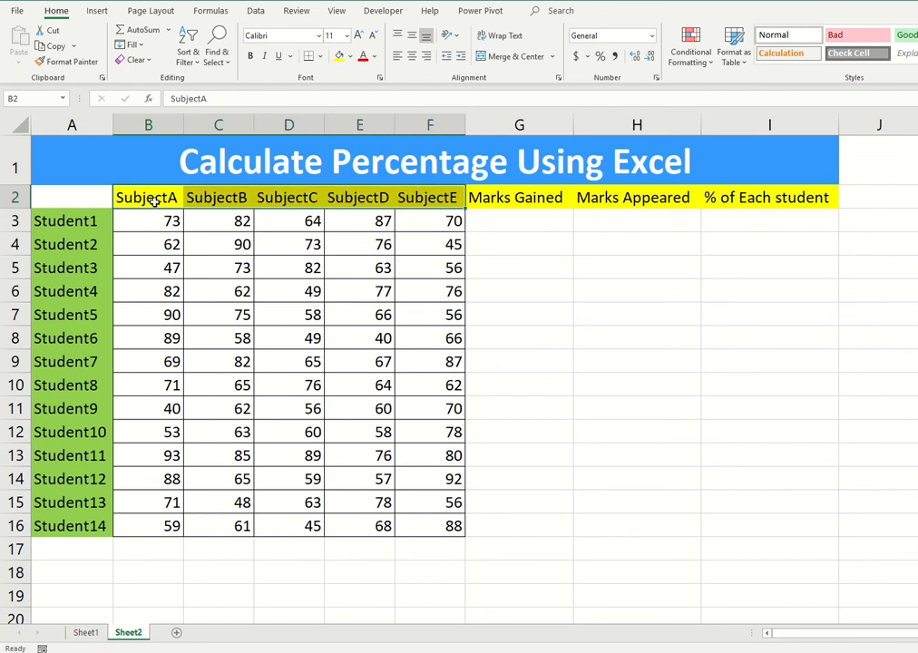
click(203, 198)
click(309, 198)
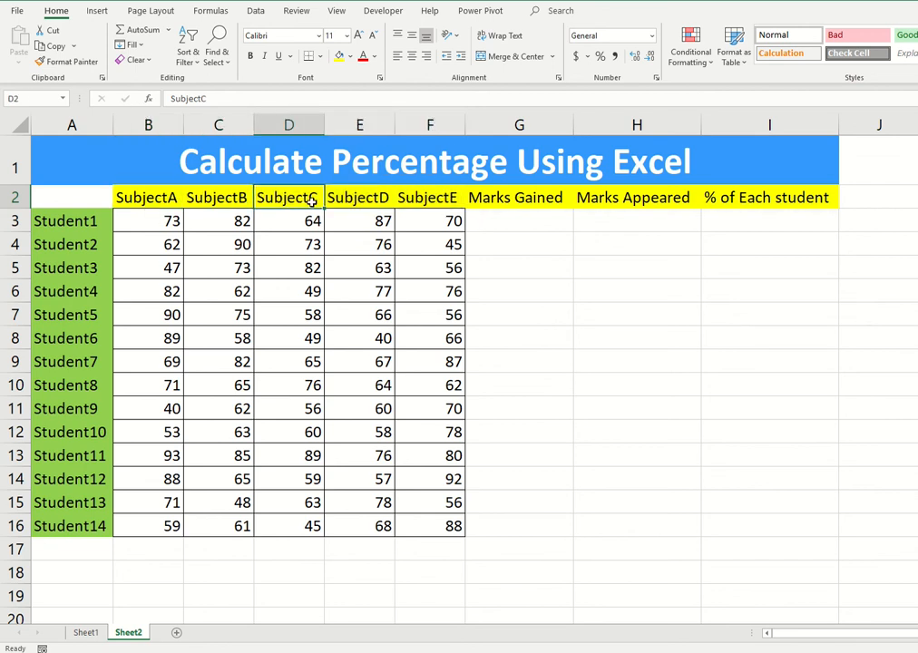
click(385, 198)
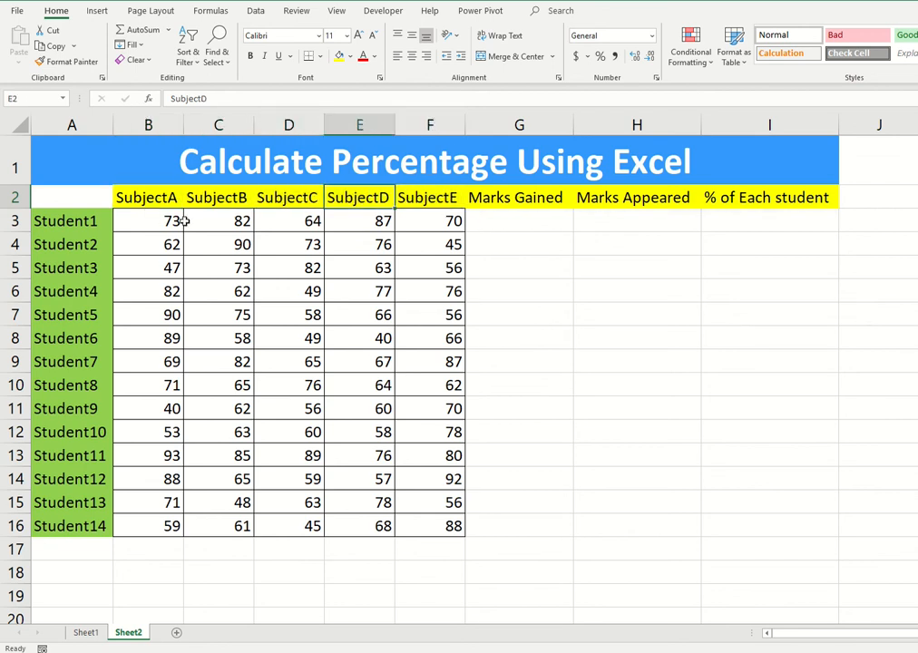
Step: Examine Student1's marks across SubjectA to SubjectE in row 3
click(69, 223)
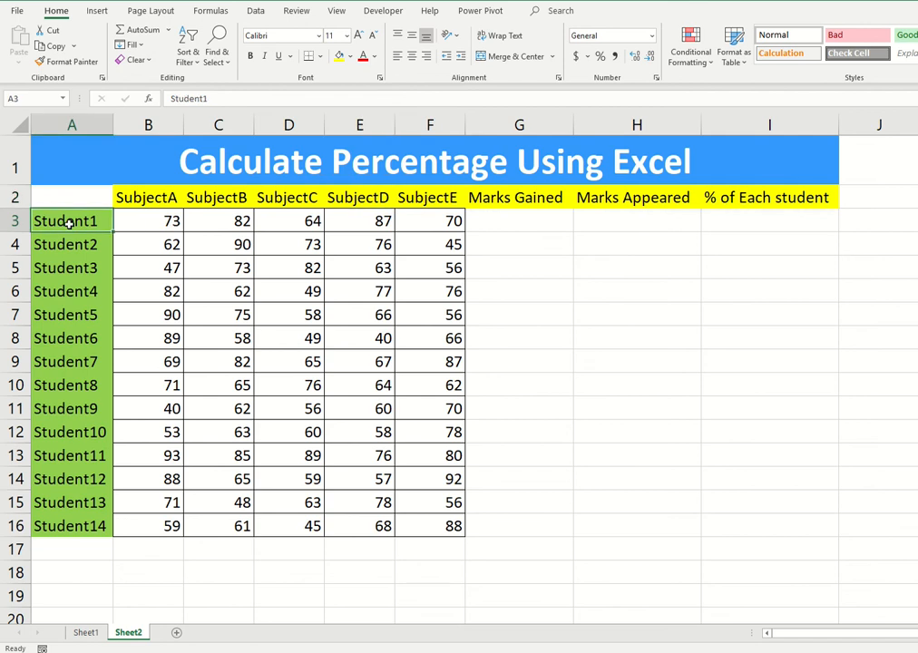
click(170, 224)
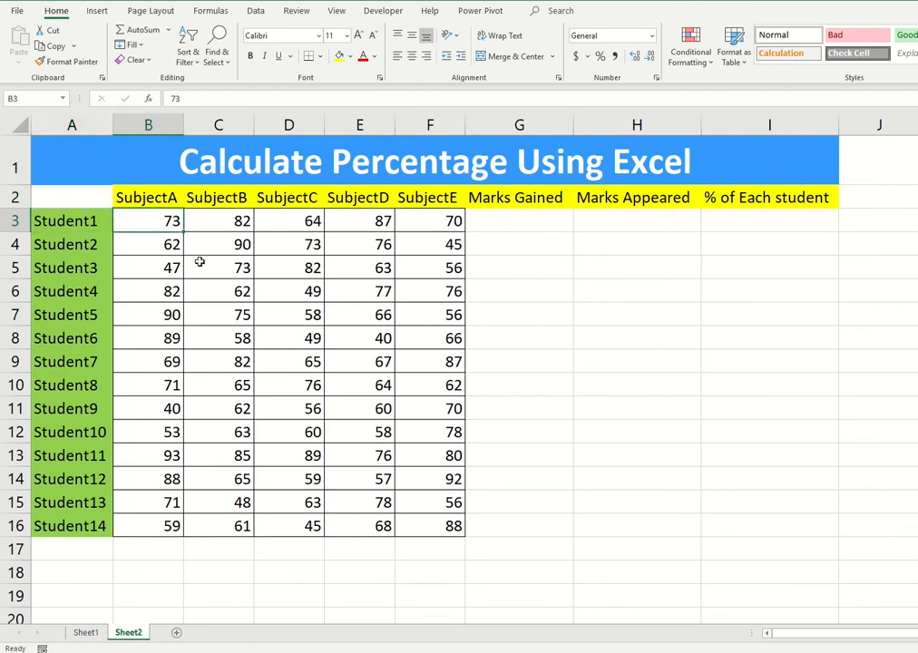
click(208, 224)
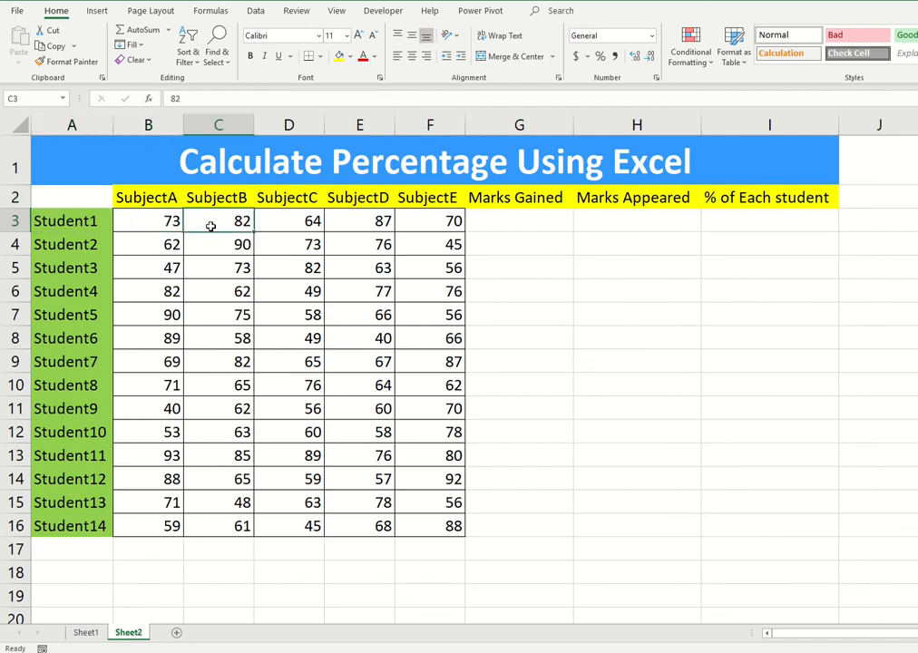
click(296, 224)
click(374, 223)
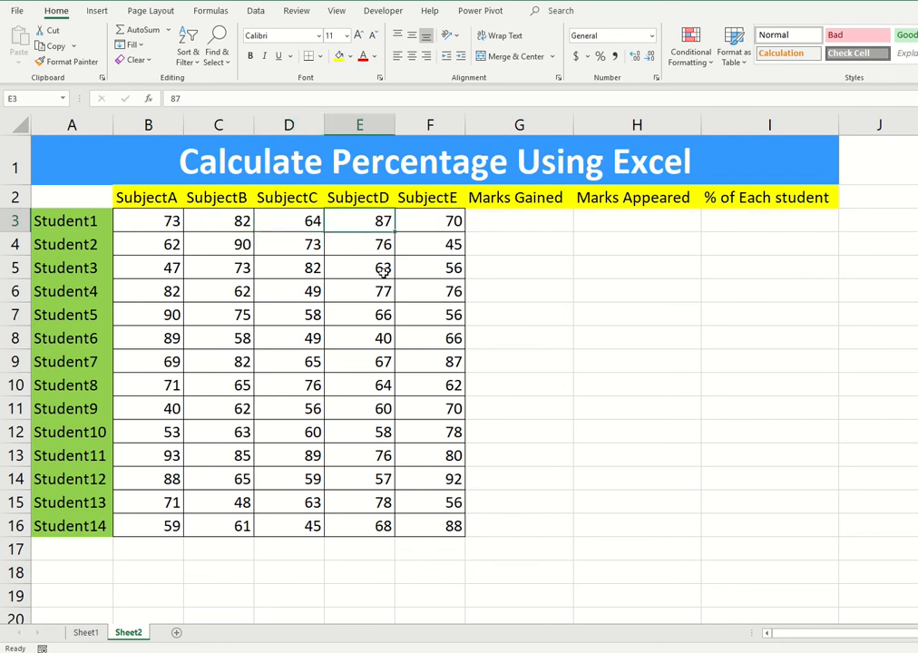
click(401, 218)
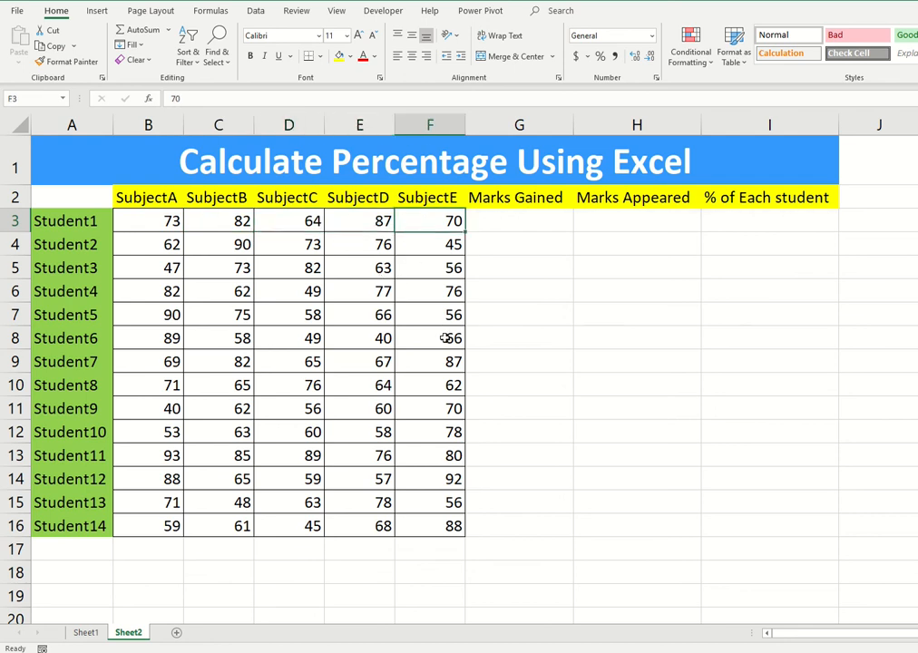
Step: Examine the Marks Gained, Marks Appeared and % of Each student columns alongside Student1's marks in B3:F3
click(535, 221)
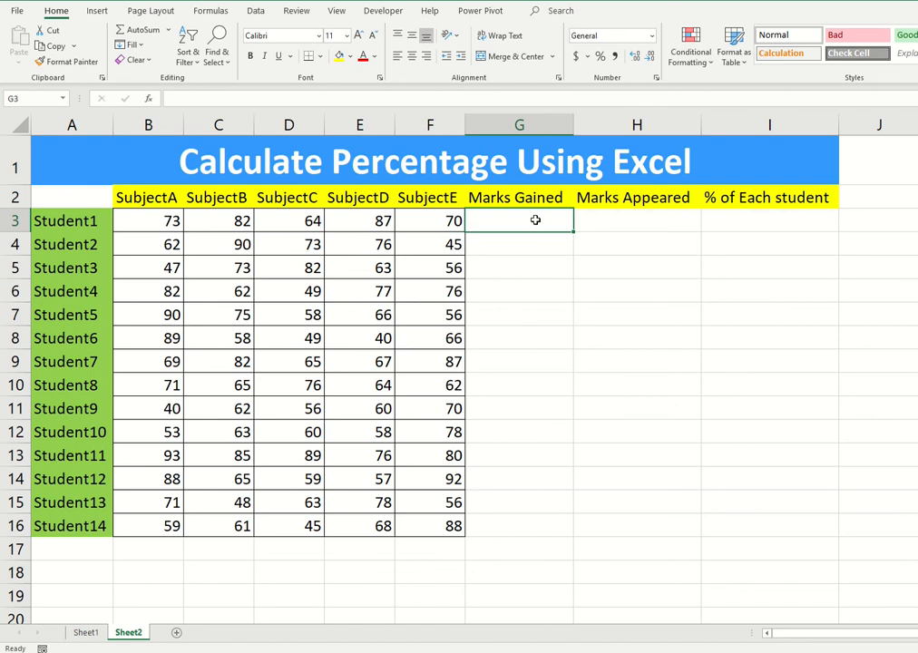
click(637, 219)
click(732, 220)
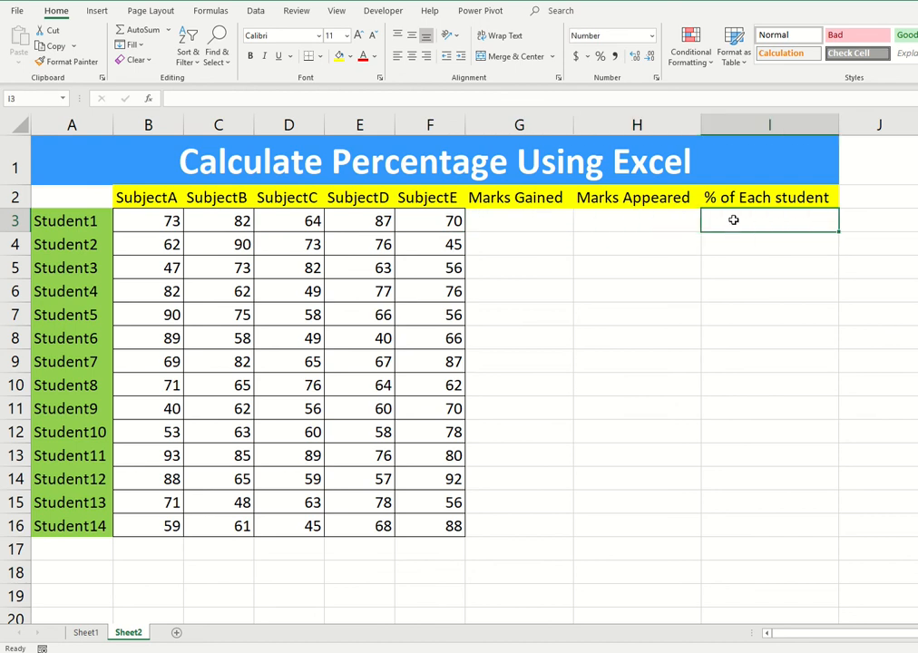
drag(732, 219, 737, 526)
click(717, 213)
drag(148, 223, 403, 221)
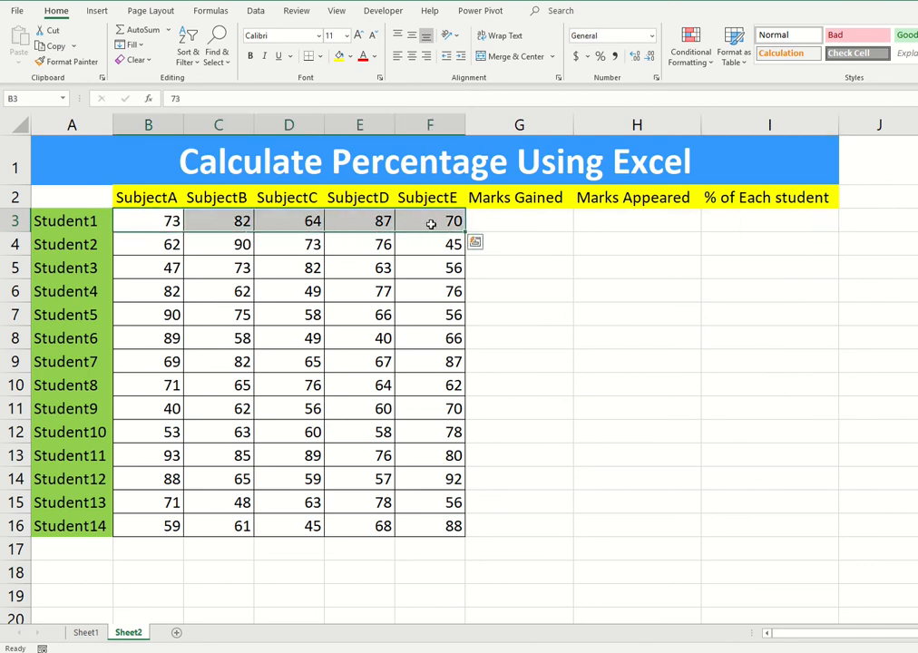
click(609, 222)
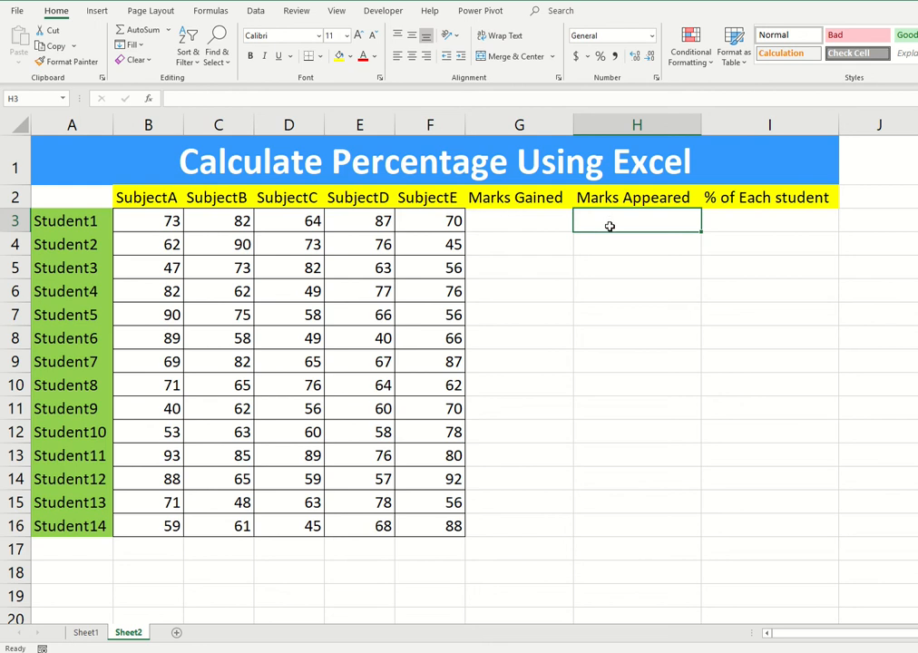
Step: Total Student1's marks with =SUM(B3:F3) in G3 and fill the formula down through G16
click(490, 218)
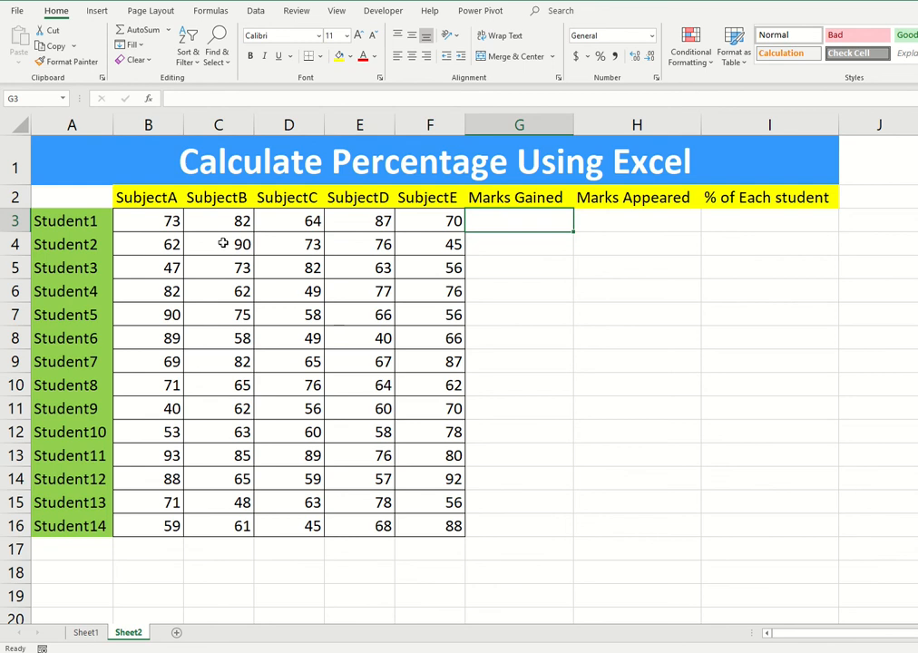
text(=s)
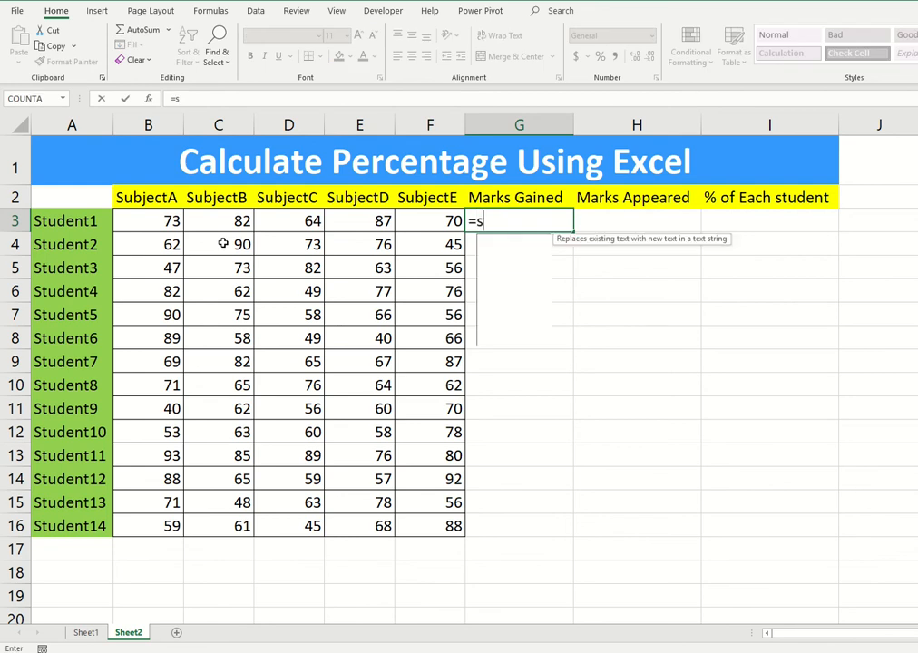
text(um()
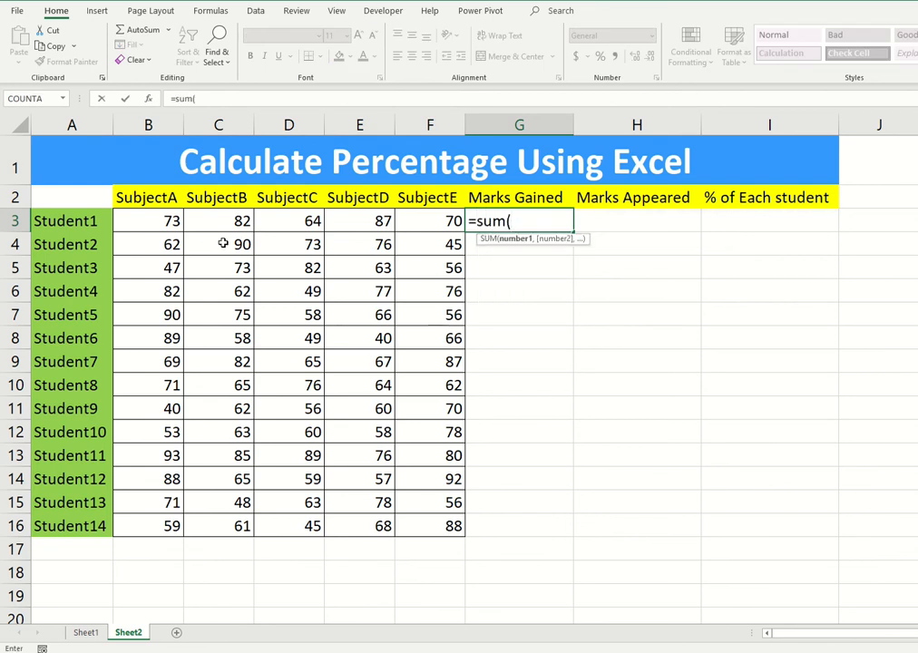
drag(172, 219, 447, 213)
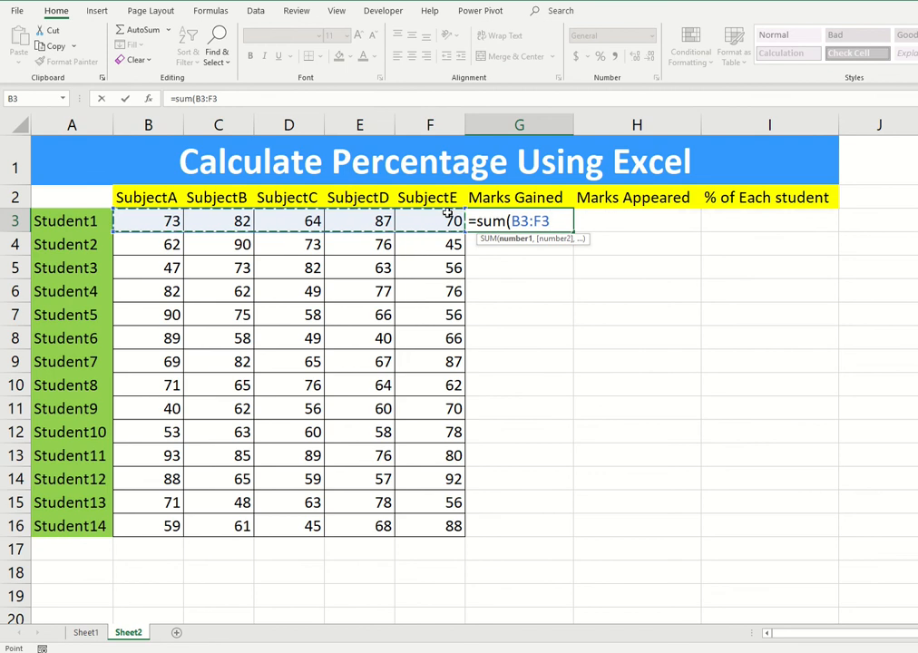
key(Return)
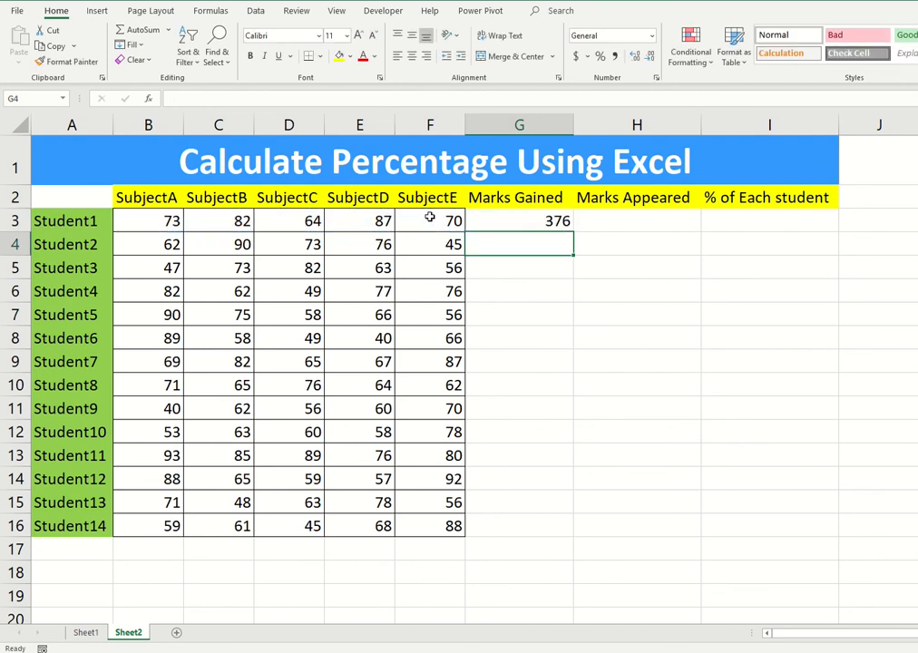
click(508, 217)
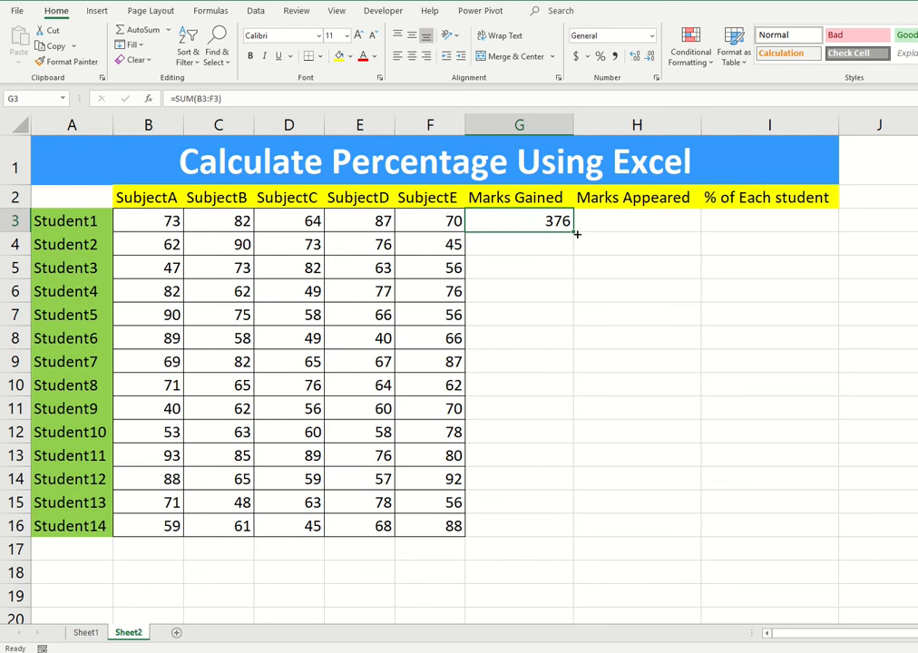
drag(576, 234, 576, 542)
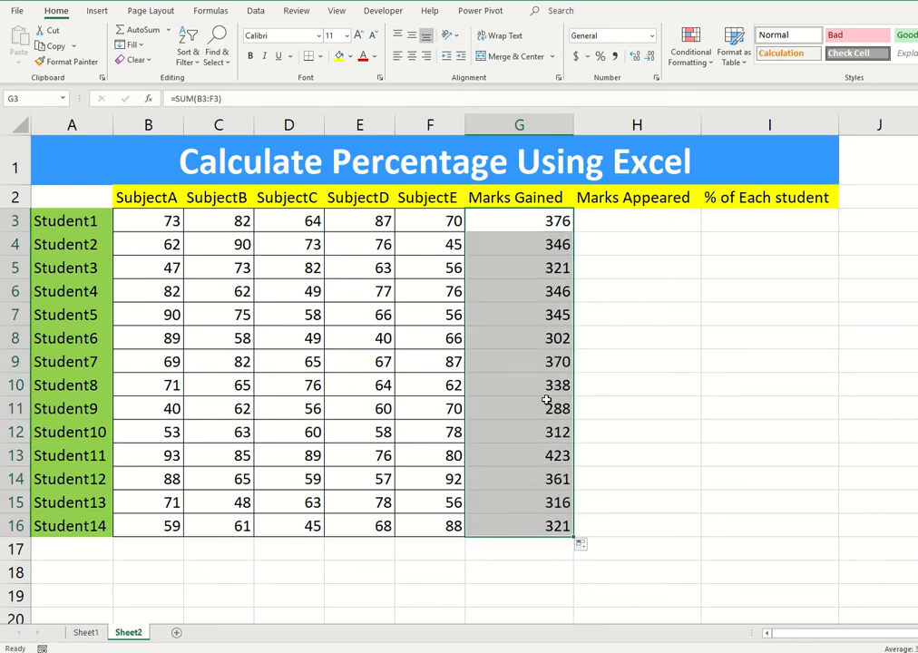
click(543, 383)
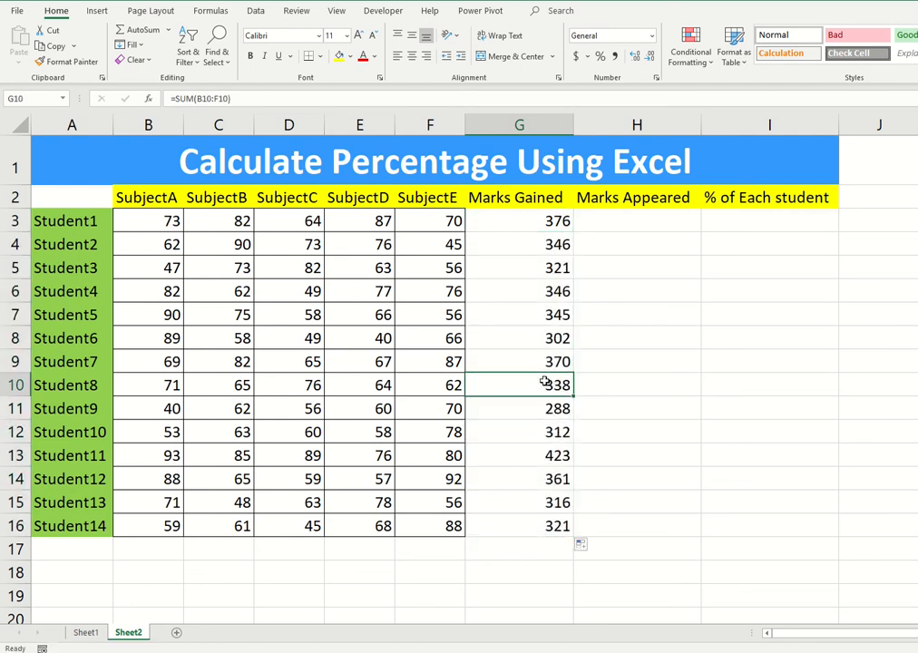
Step: Examine the SUM formulas in the Marks Gained column from G4 to G7
click(503, 250)
double_click(503, 250)
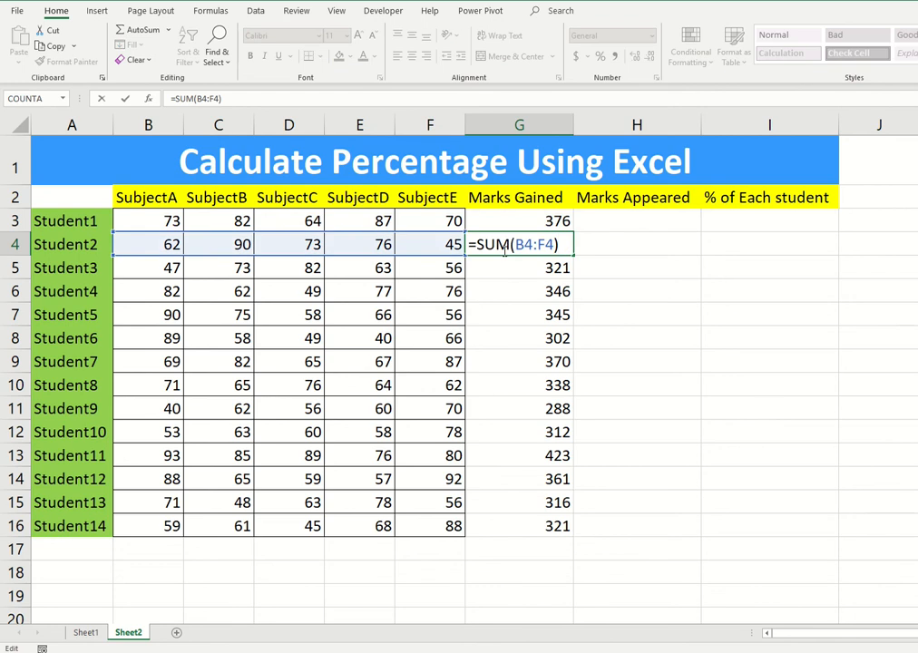
key(Return)
key(F2)
key(Return)
key(F2)
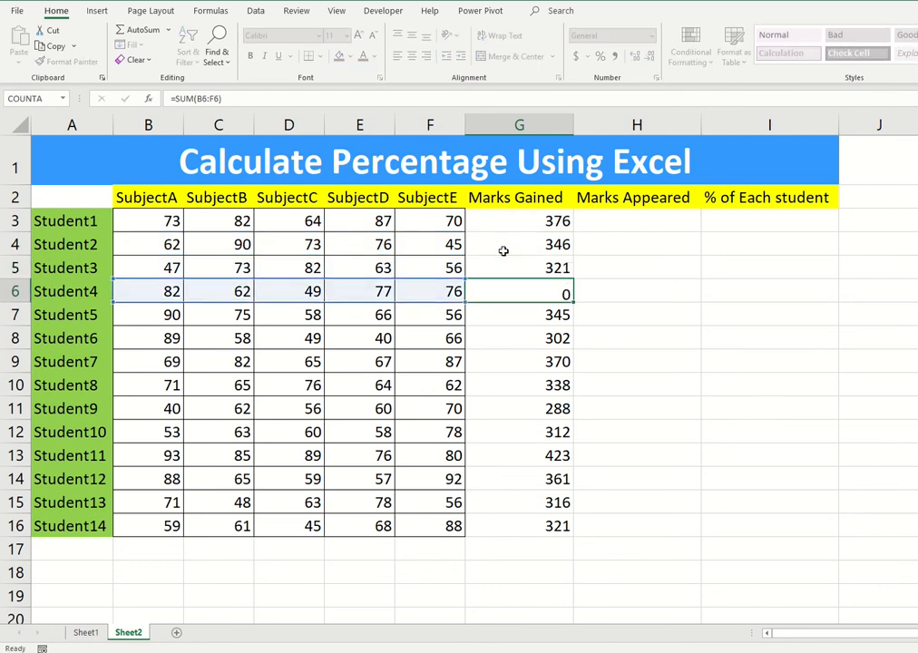
key(Return)
key(F2)
key(Return)
Step: Clear the Marks Gained totals in G3:G16
key(Up)
key(Up)
key(Up)
key(Up)
key(Up)
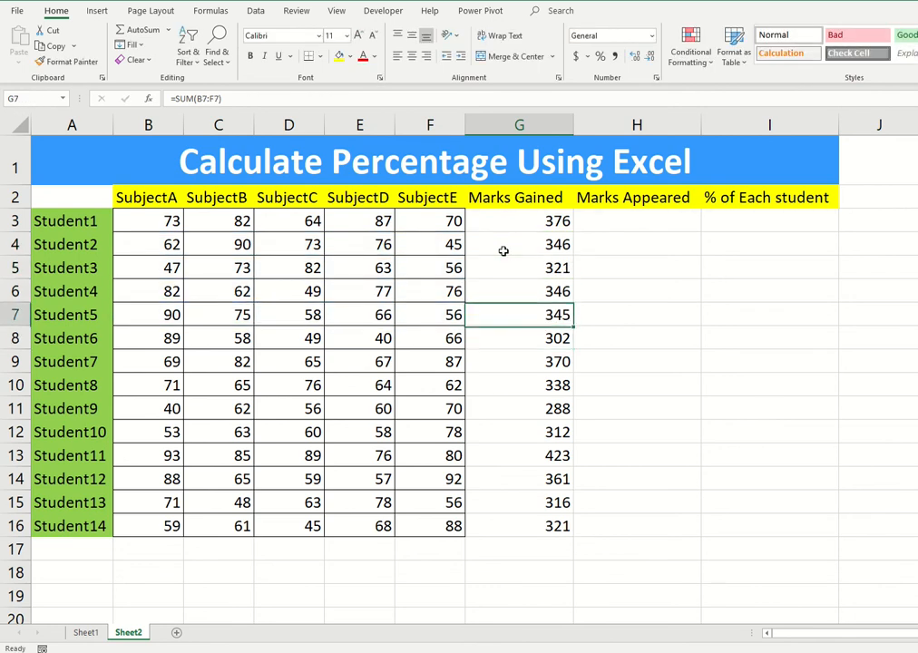
key(ctrl+shift+Down)
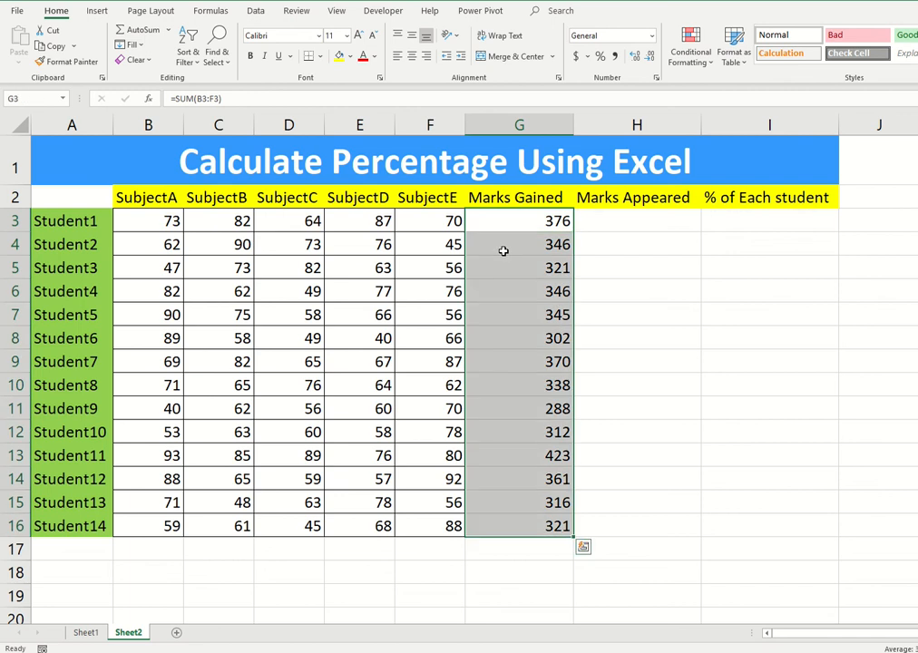
key(Delete)
click(508, 227)
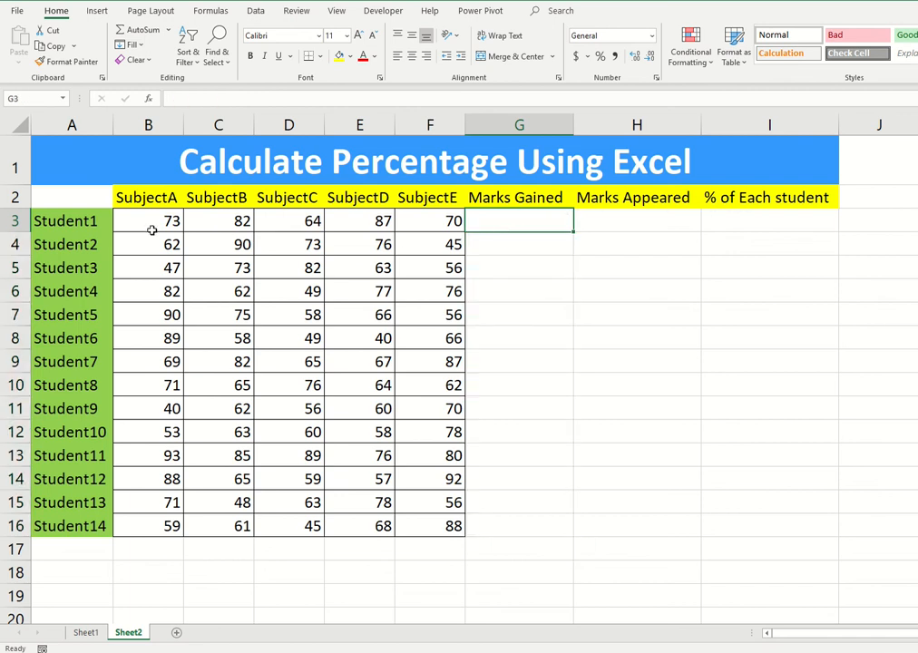
click(146, 29)
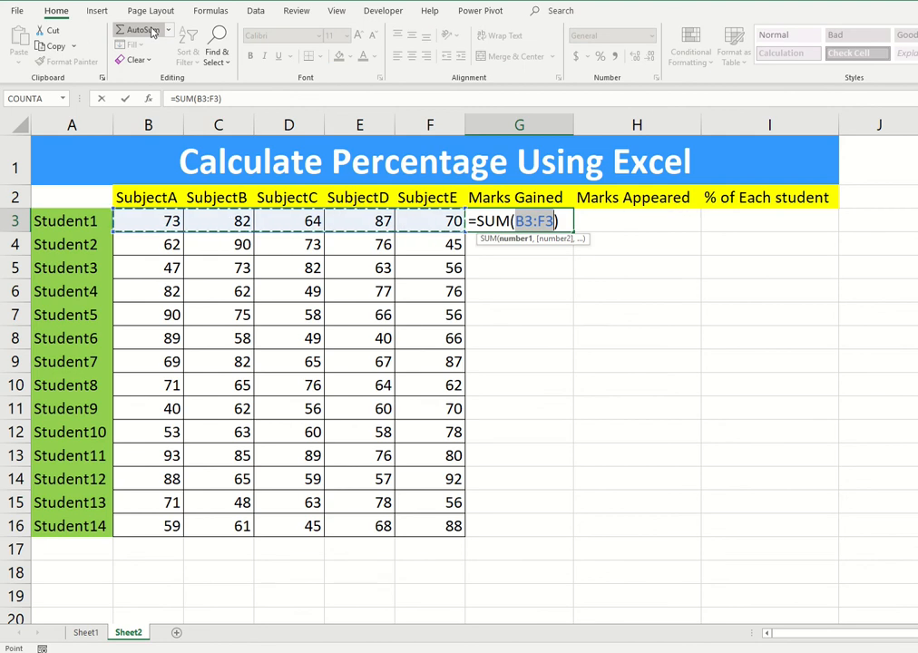
key(Escape)
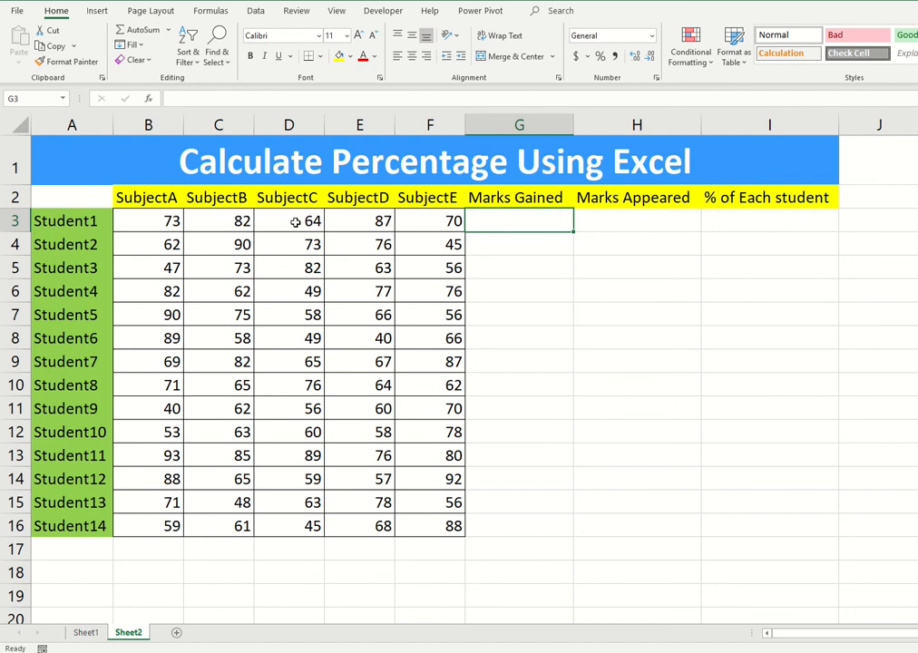
Step: Use AutoSum on B3:F16 to total each subject in row 17, and clear those totals from B17:F17
drag(172, 220, 420, 518)
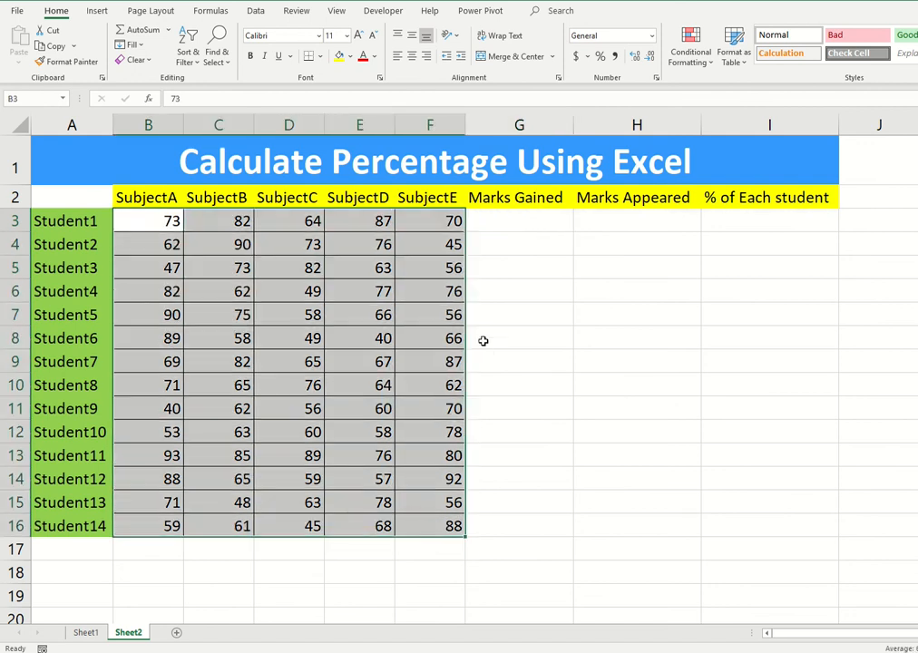
click(141, 39)
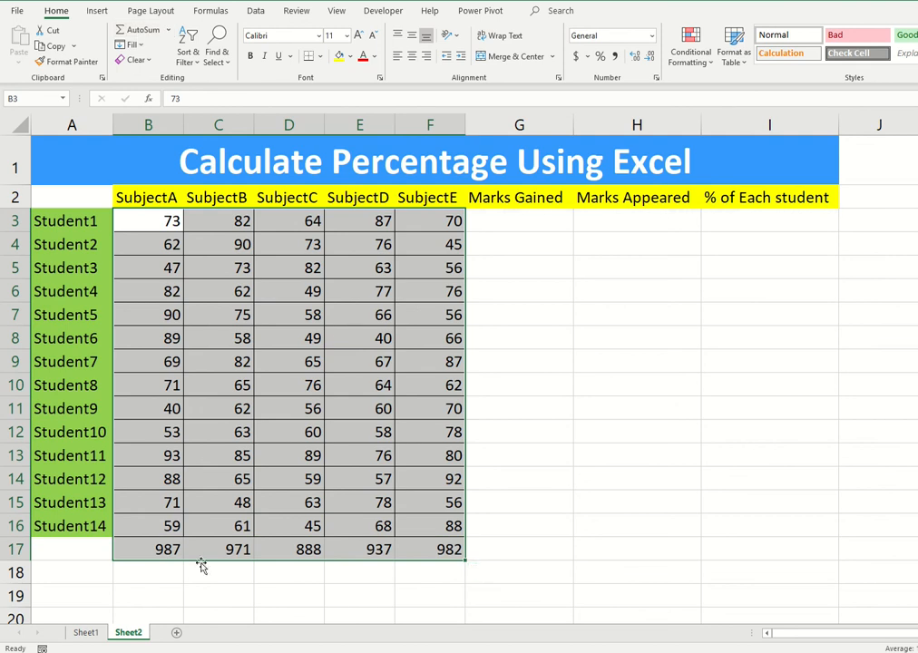
drag(162, 553, 422, 548)
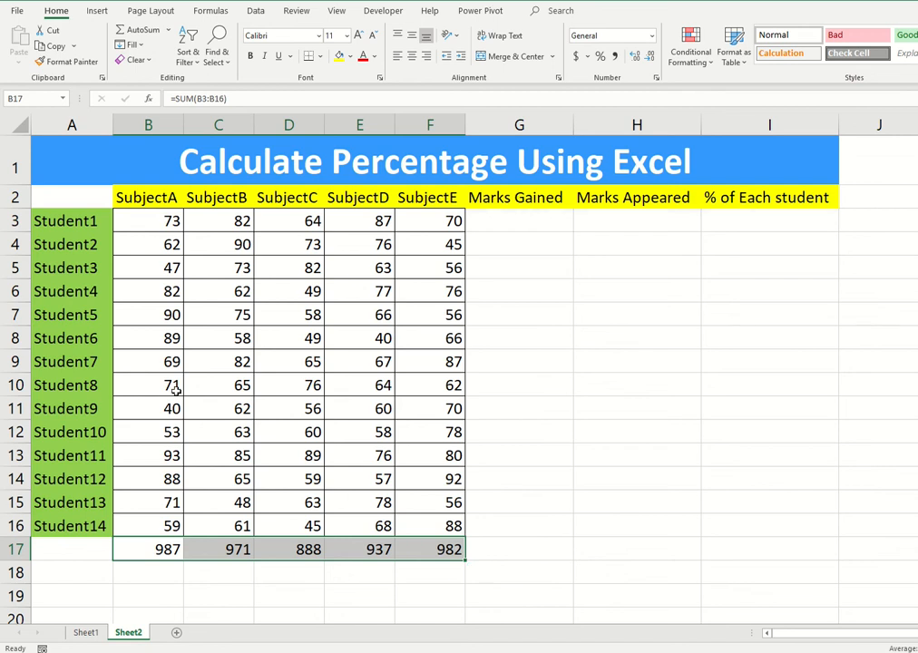
drag(127, 223, 444, 562)
key(Delete)
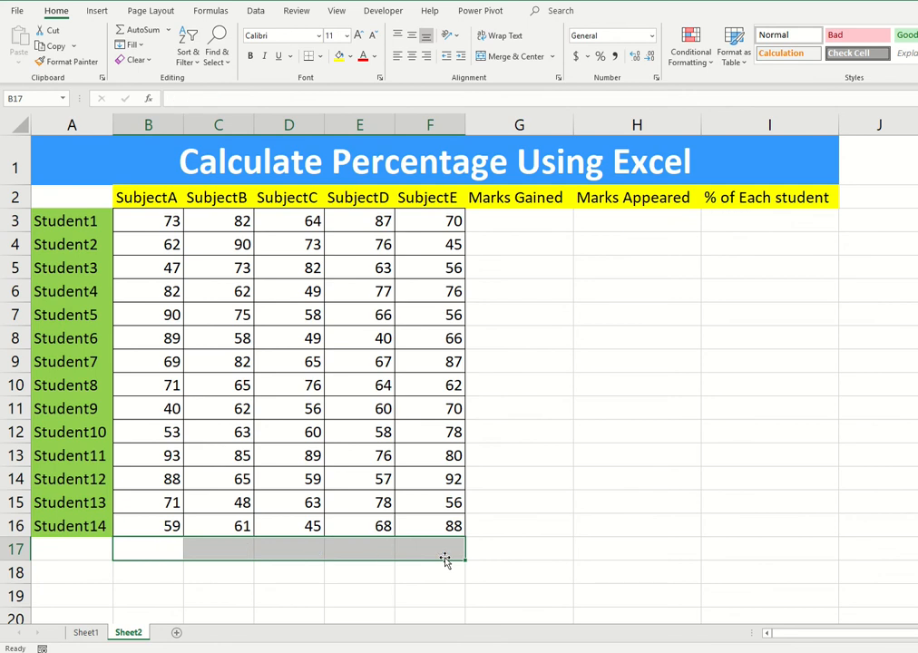
Step: Total Student1's marks in B3:F3 with AutoSum in G3
click(147, 222)
drag(152, 221, 404, 225)
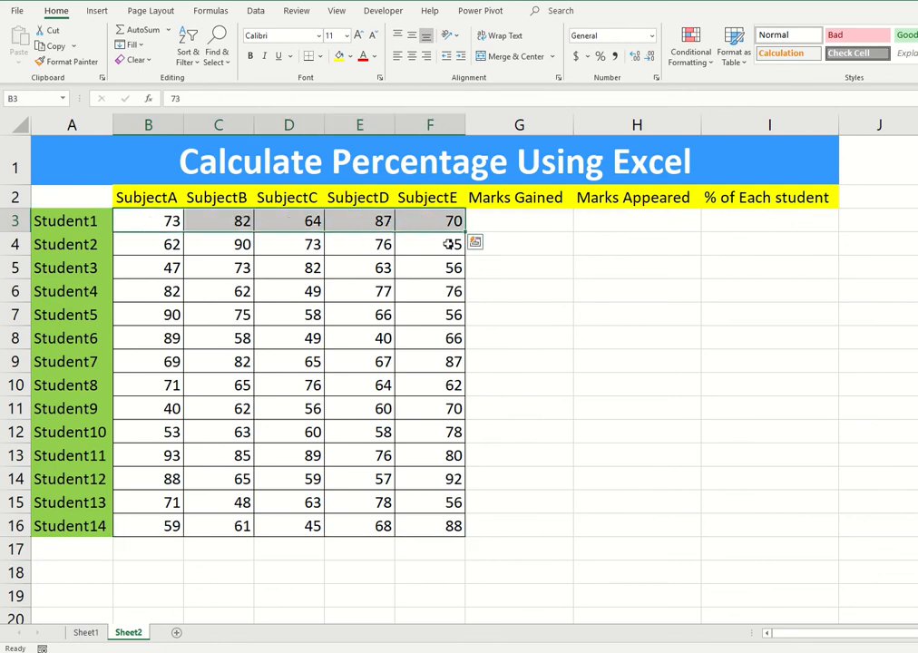
click(532, 215)
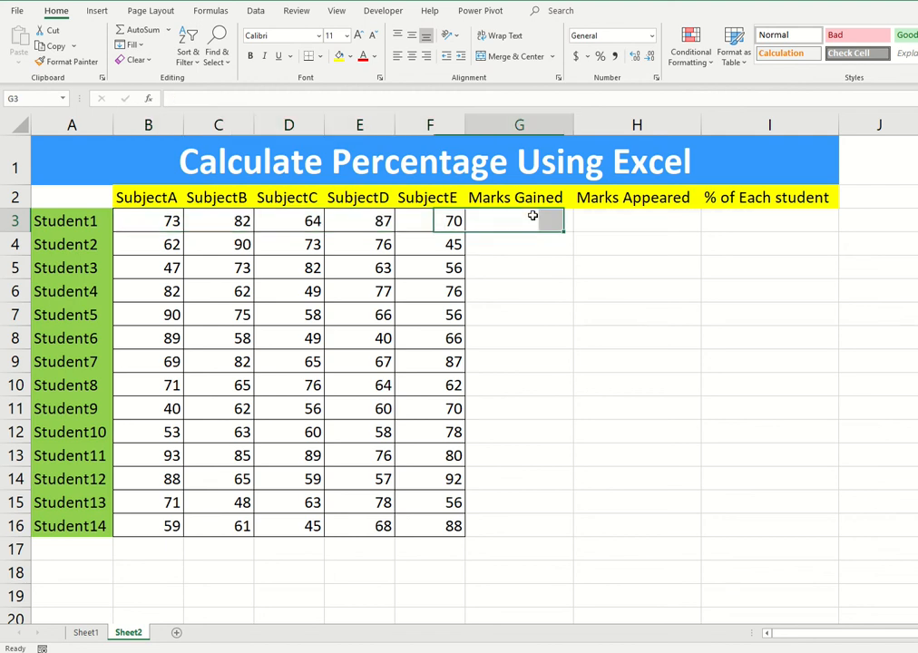
click(138, 29)
key(Return)
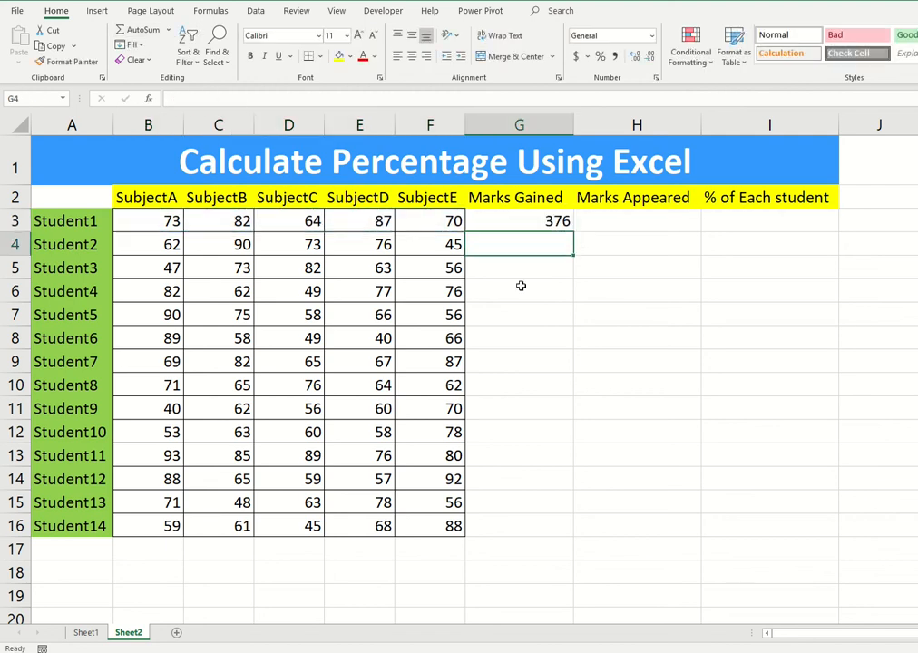
Step: Fill the G3 total down through G16, undo that fill, and fill the same range again
click(536, 221)
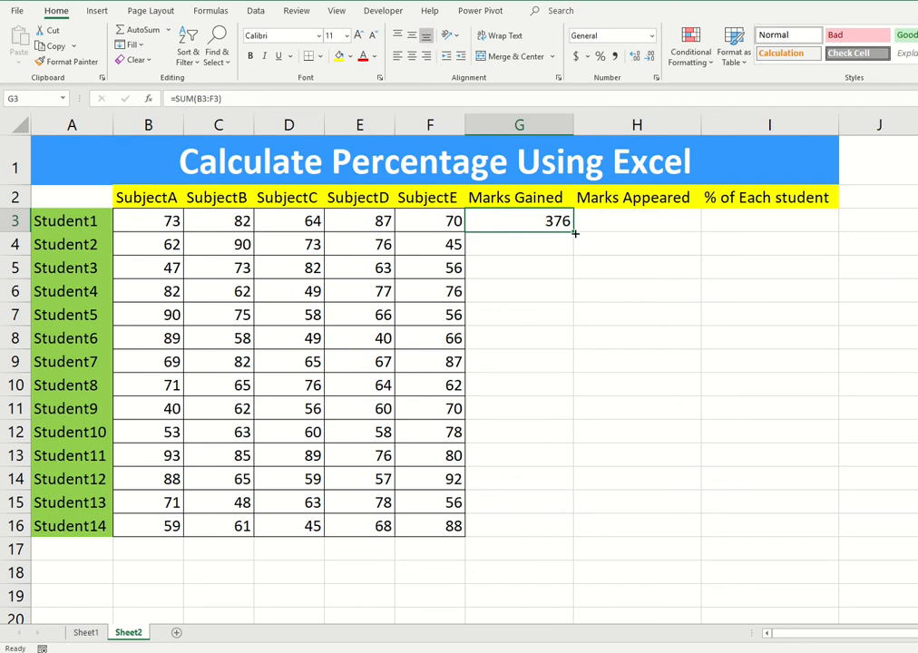
drag(574, 233, 548, 532)
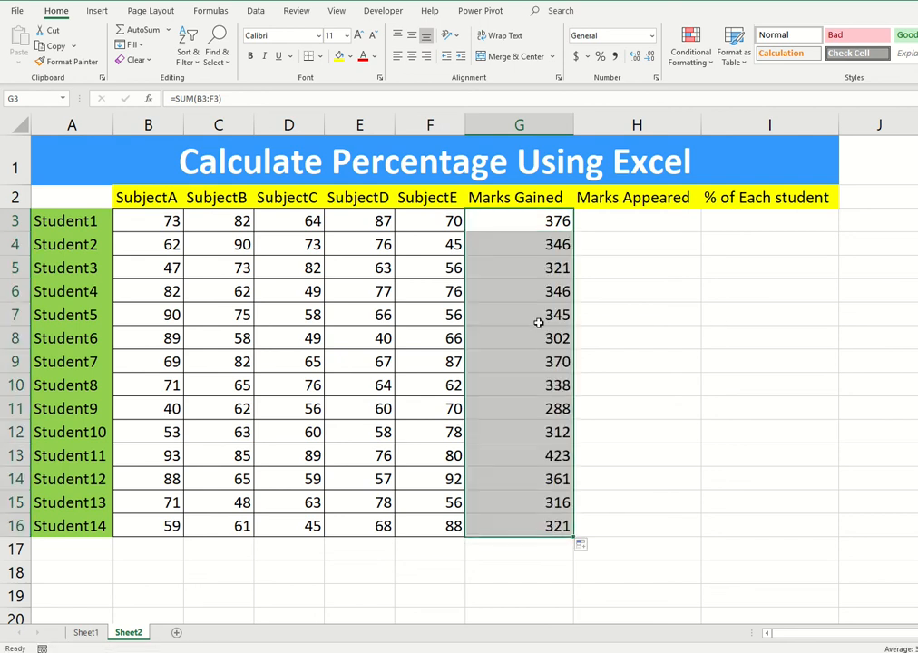
key(ctrl+z)
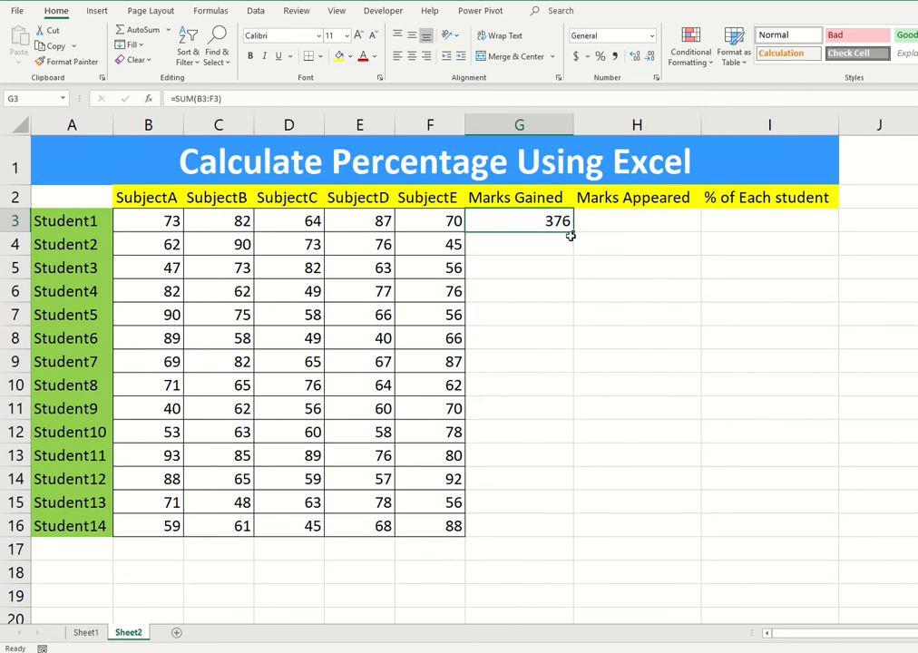
double_click(573, 232)
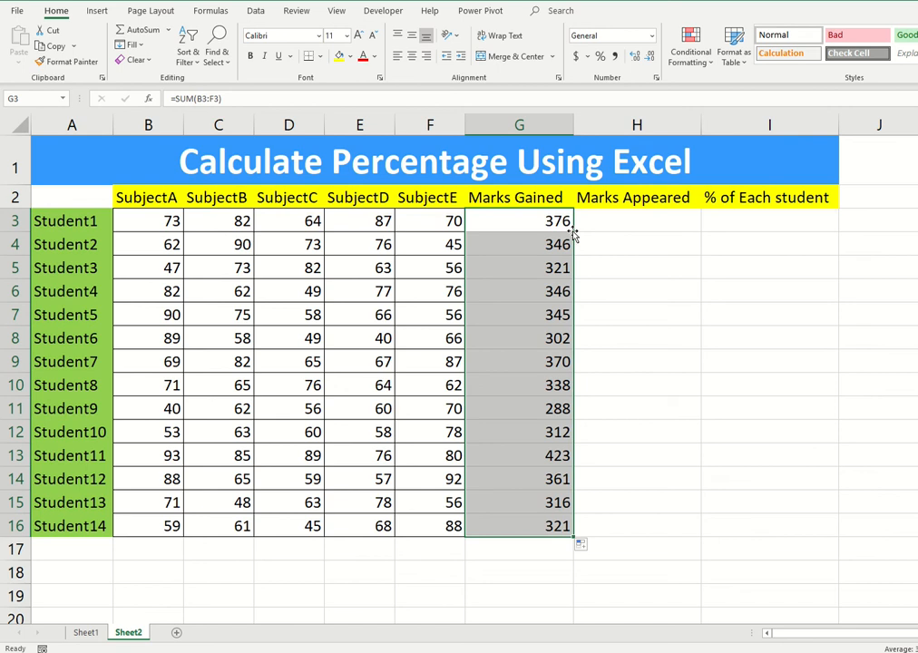
Step: Review the subject headings in B2:F2 and enter 500 as Student1's Marks Appeared in H3
click(600, 227)
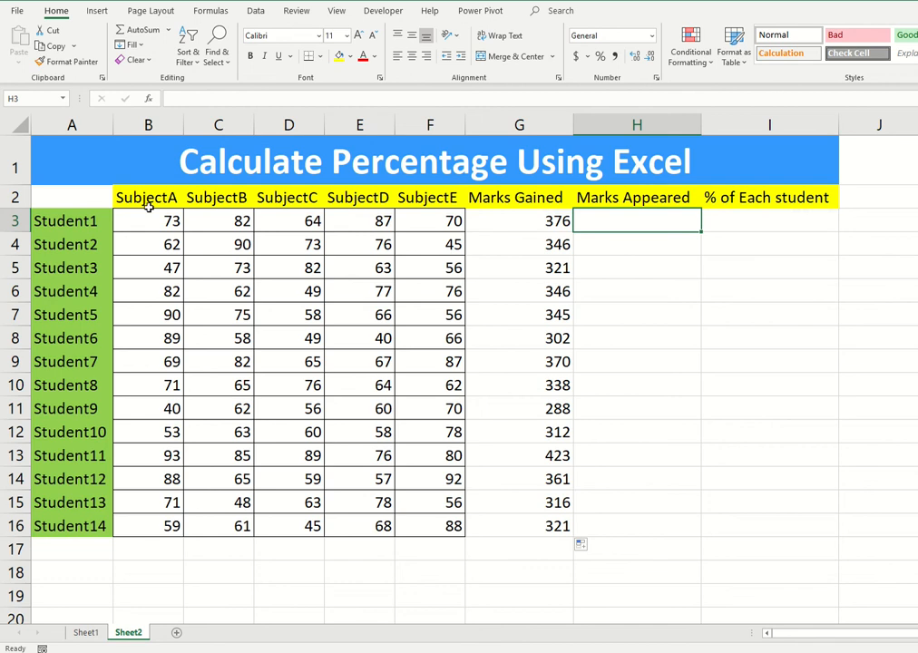
drag(146, 200, 430, 198)
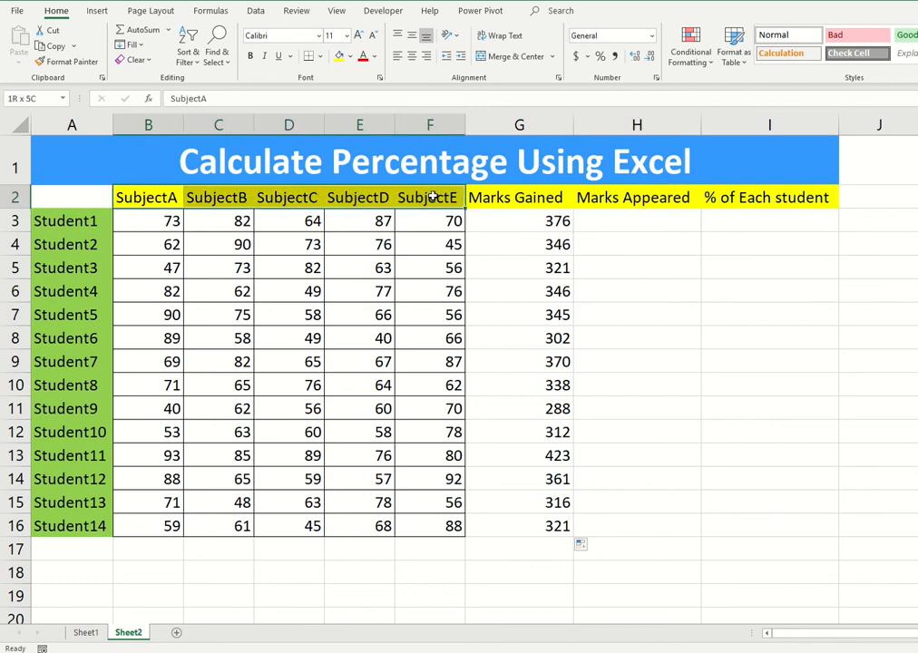
click(610, 225)
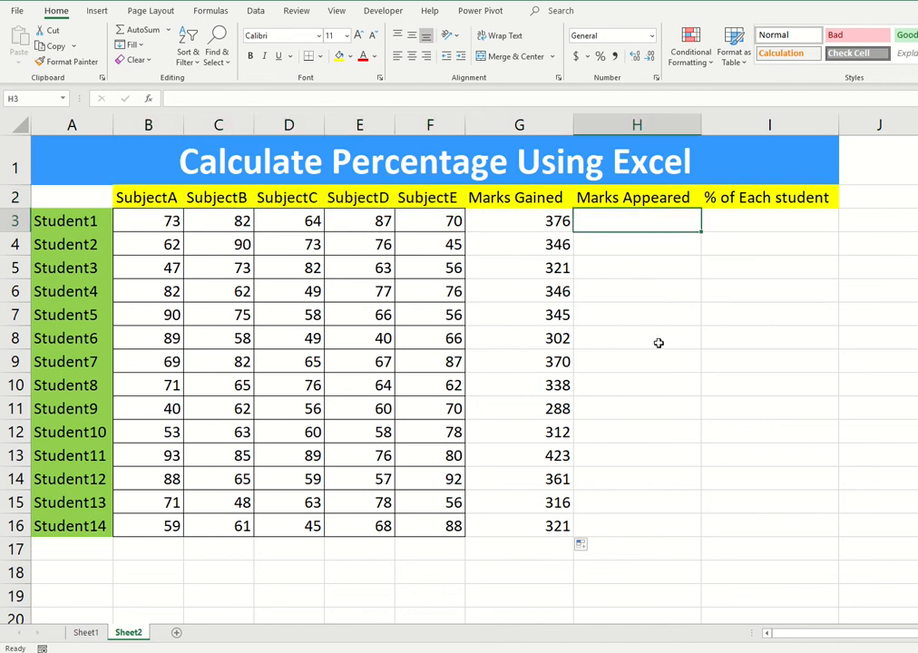
text(500)
key(Return)
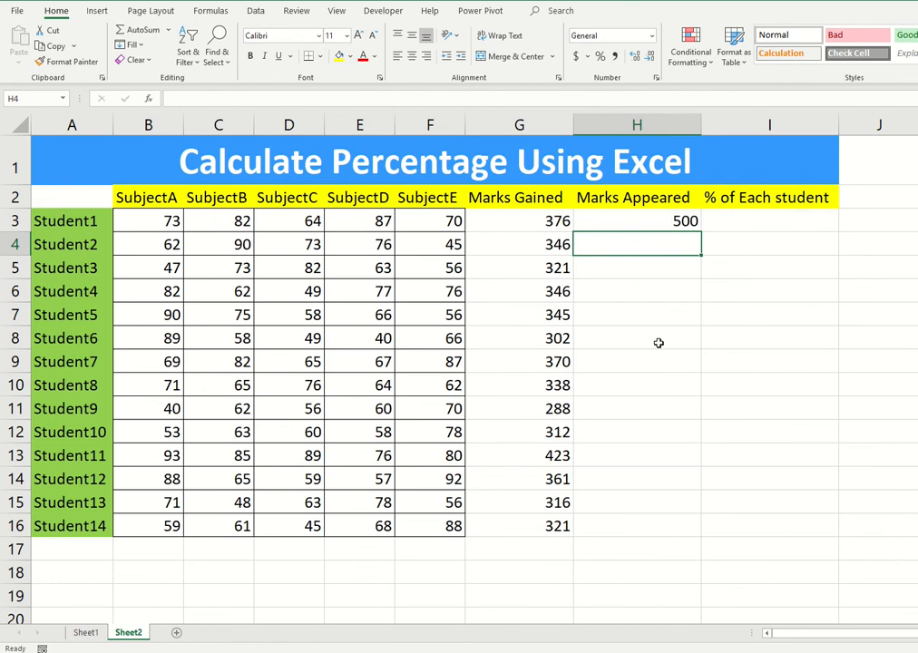
Step: Copy the 500 in H3 into H4:H16, and clear the pasted values from H4:H16
click(647, 225)
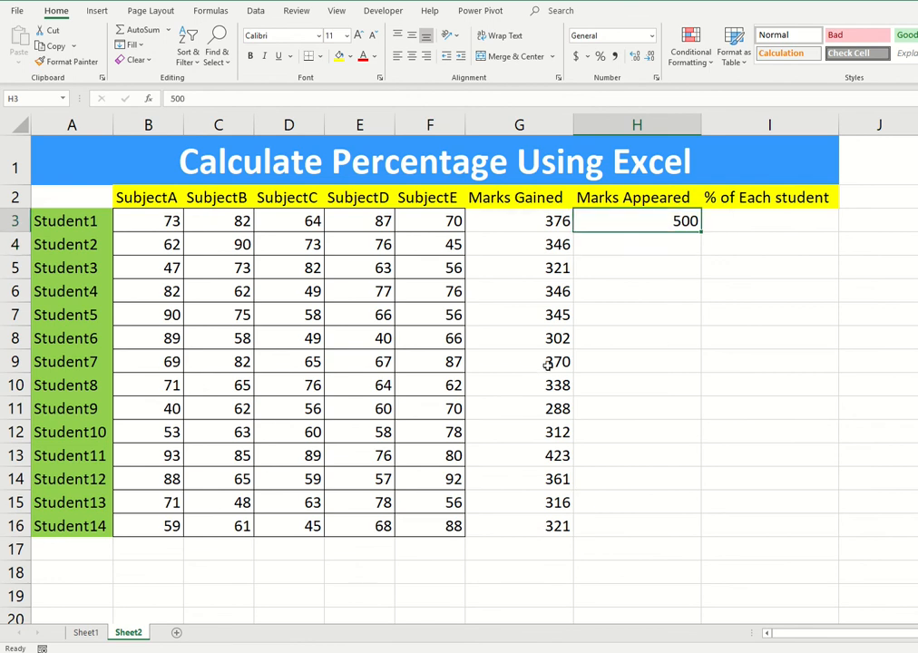
key(ctrl+c)
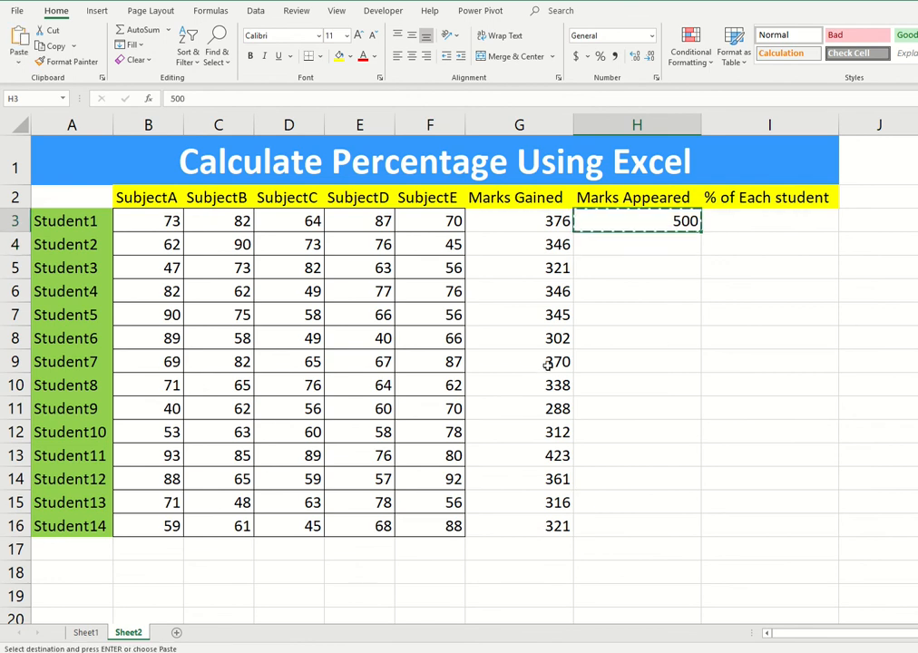
click(589, 244)
drag(589, 243, 612, 516)
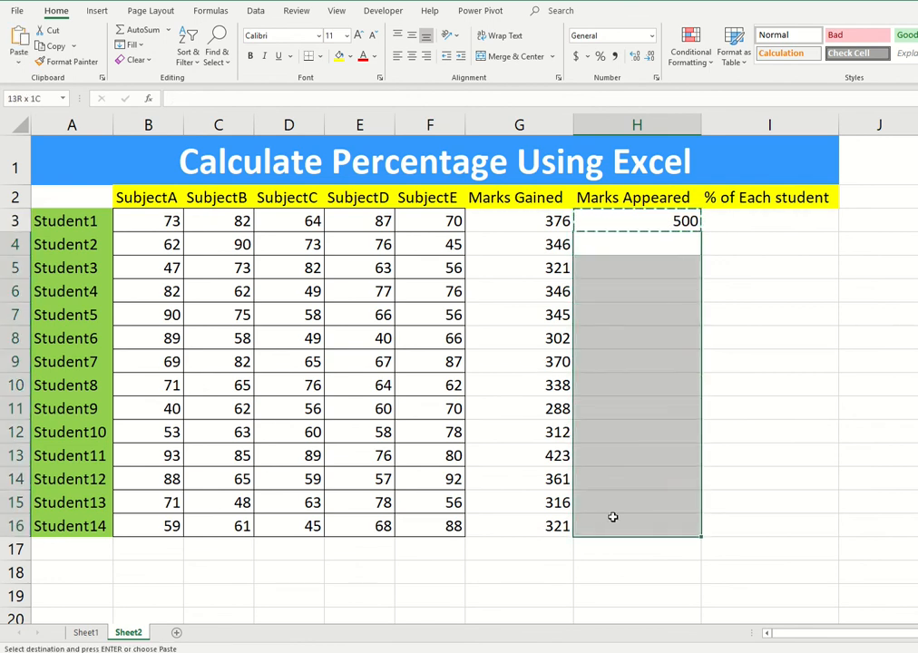
key(ctrl+v)
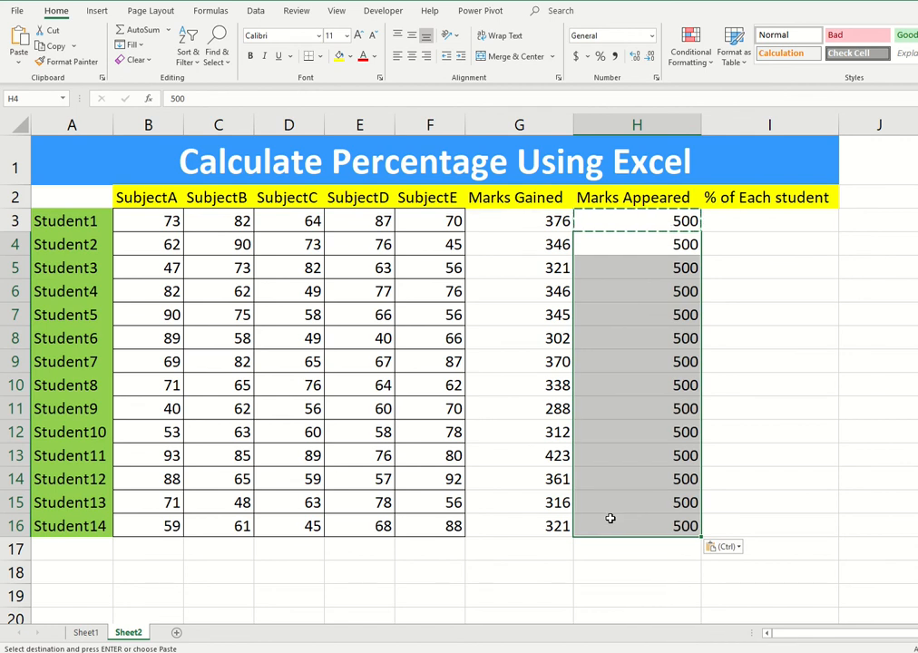
key(Escape)
key(Delete)
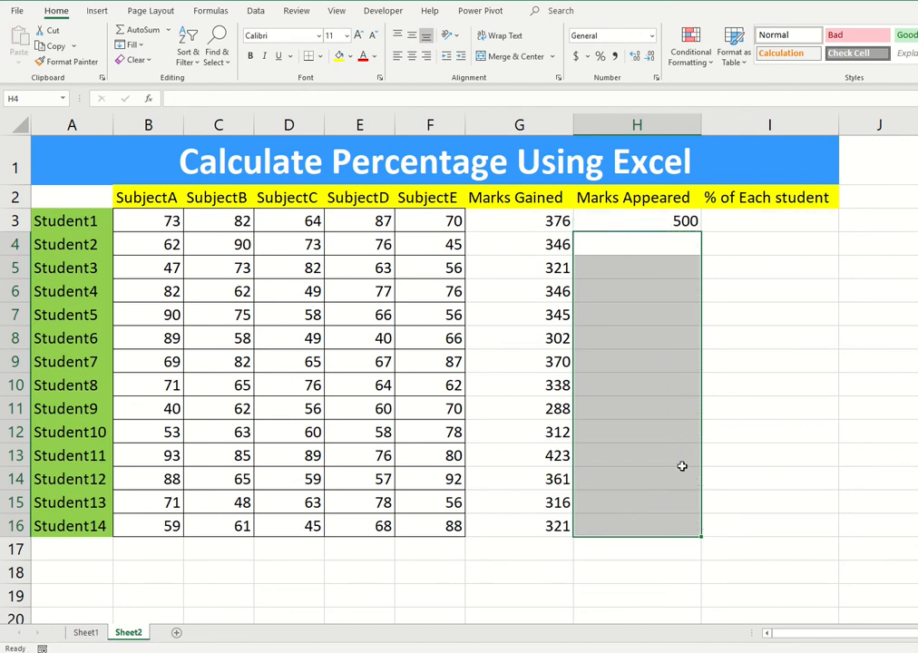
Step: Fill the Marks Appeared value of 500 from H3 down through H16
click(672, 216)
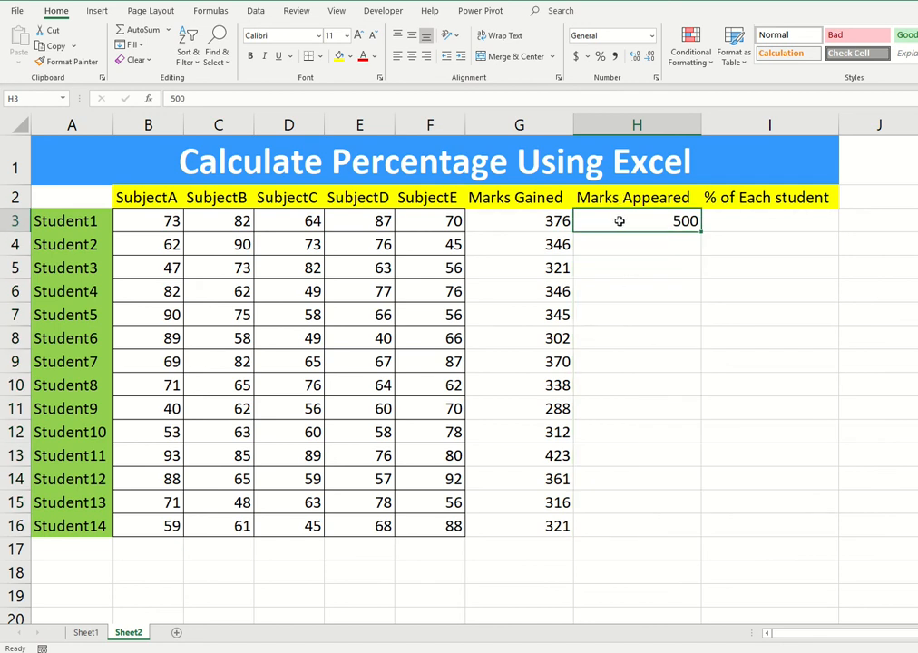
key(shift+Down)
key(shift+Down)
key(shift+Down)
key(shift+Down)
key(shift+Down)
key(shift+Down)
key(shift+Down)
key(shift+Down)
key(shift+Down)
key(shift+Down)
key(shift+Down)
key(shift+Down)
key(shift+Down)
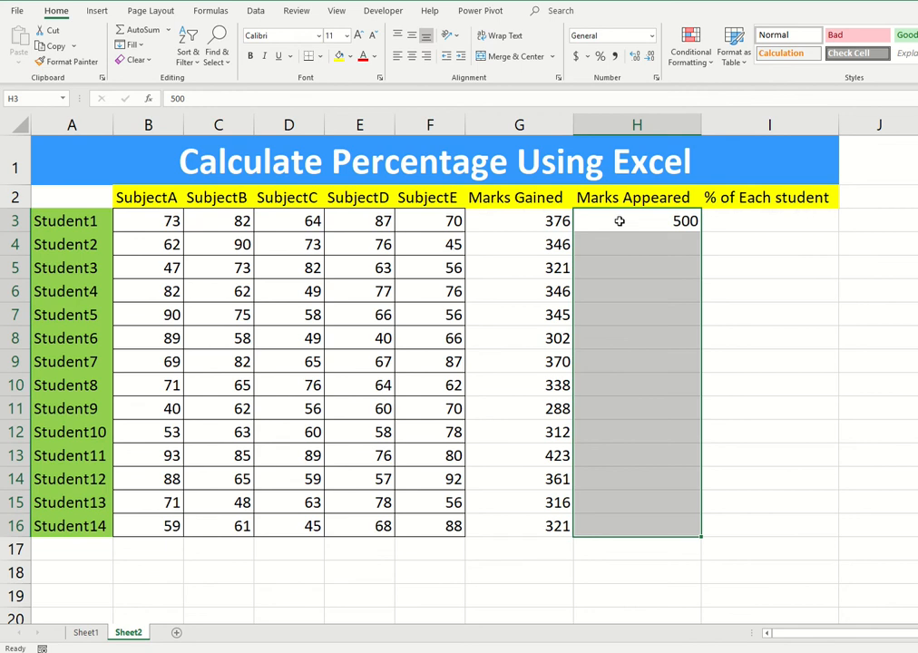
key(ctrl+d)
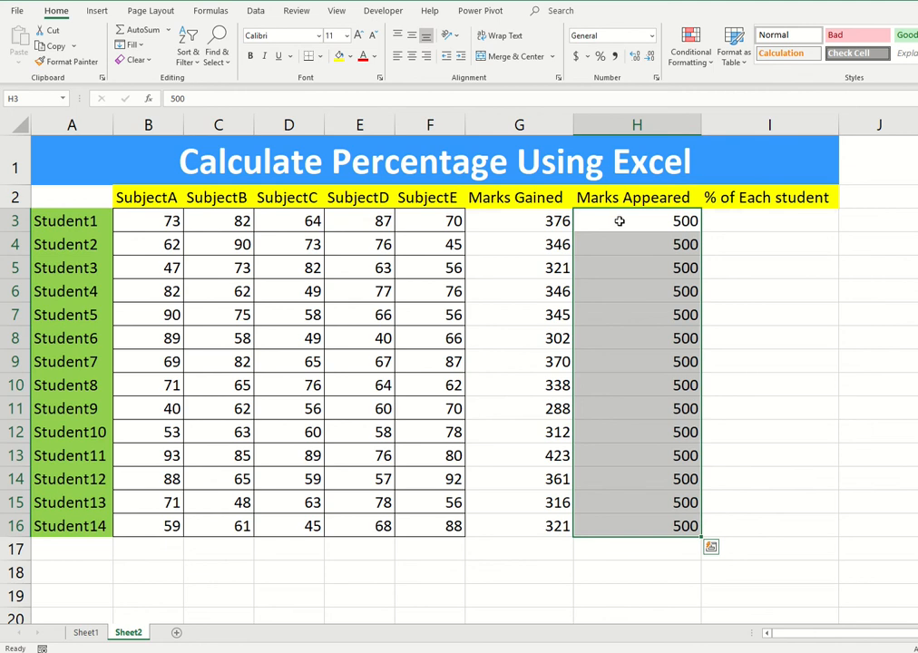
Step: Review the Marks Appeared values in H3:H16 and select Student1's percentage cell I3
click(620, 221)
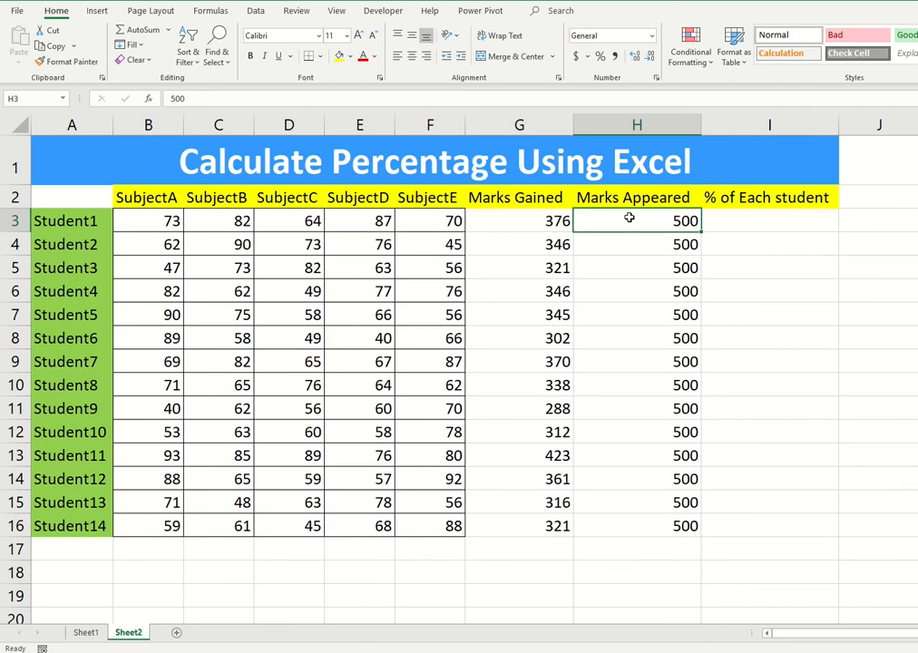
drag(628, 218, 635, 522)
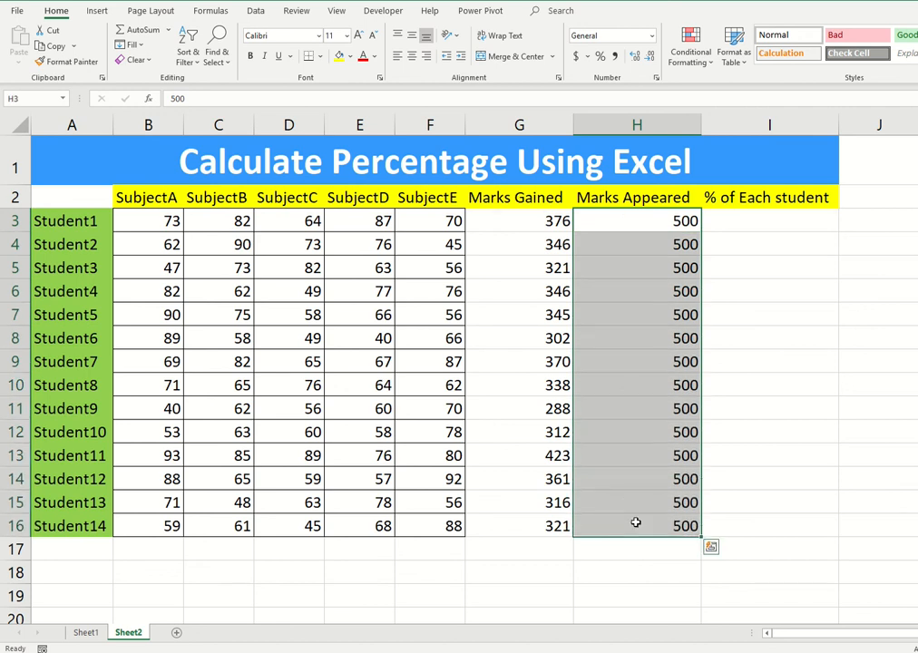
click(636, 523)
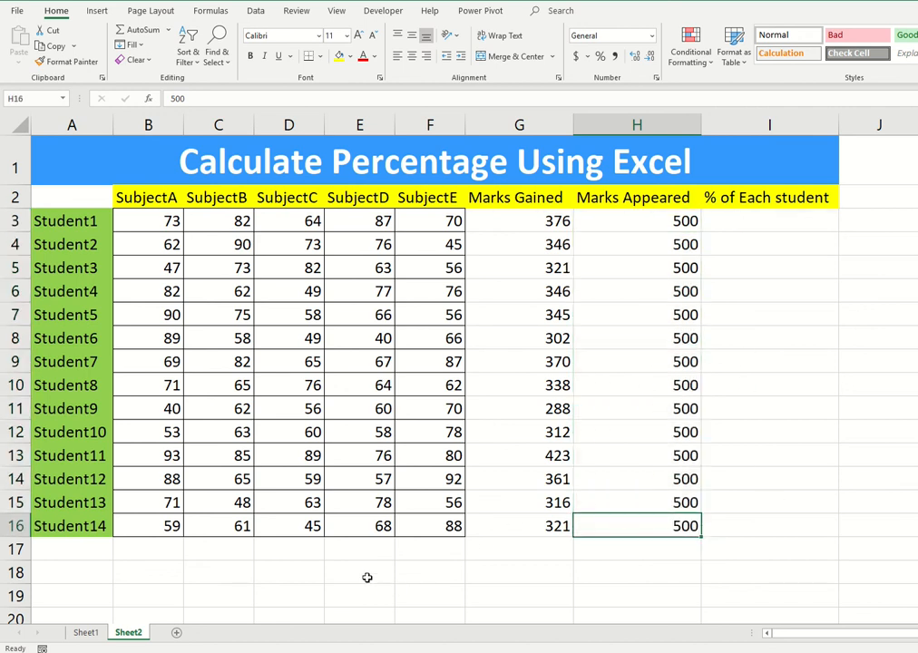
click(367, 578)
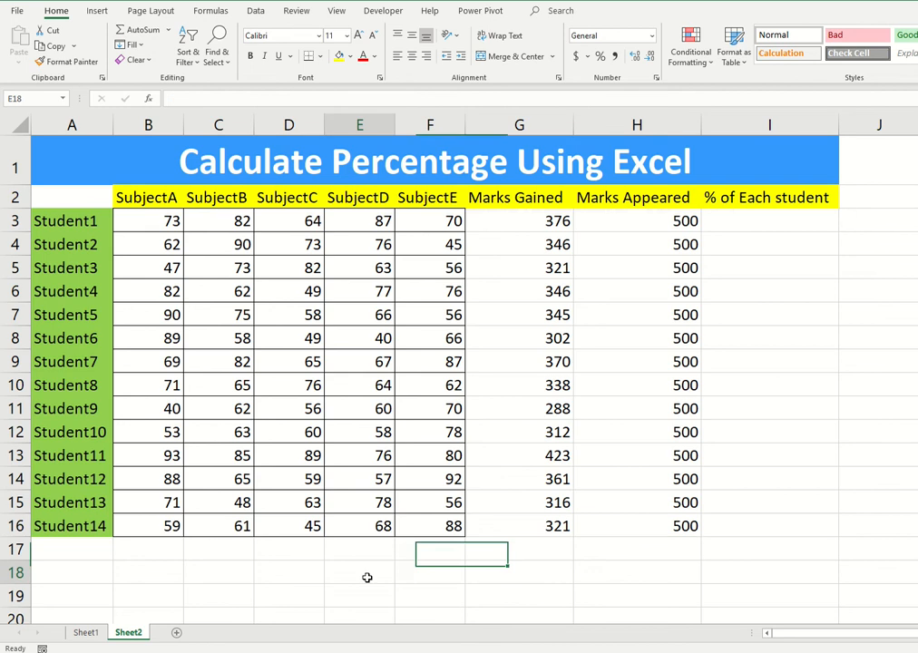
click(758, 225)
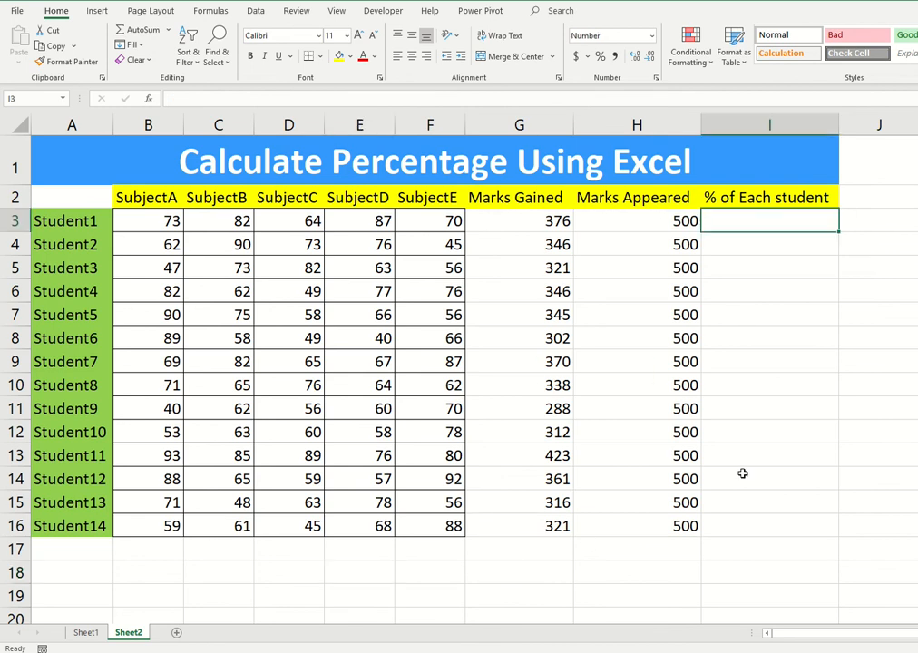
Step: Calculate Student1's percentage in I3 with =G3/H3 and fill the formula down through I16
text(=)
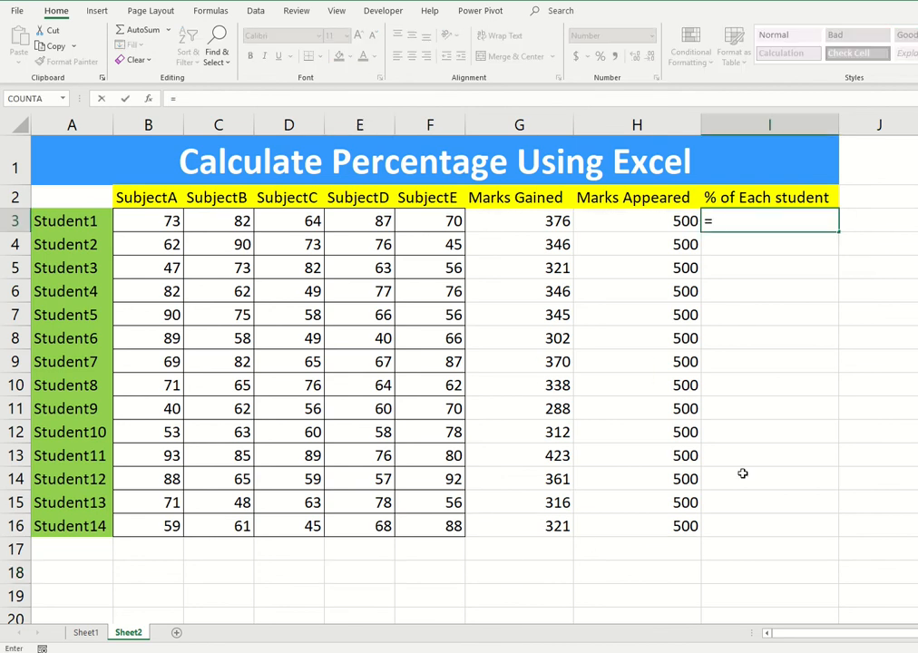
key(Left)
key(Left)
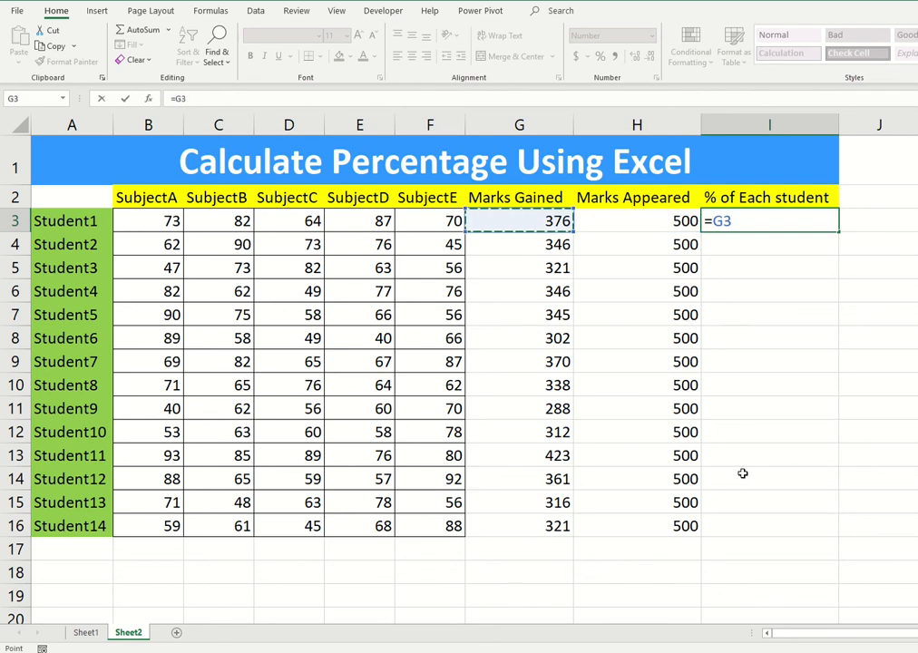
text(/)
key(Left)
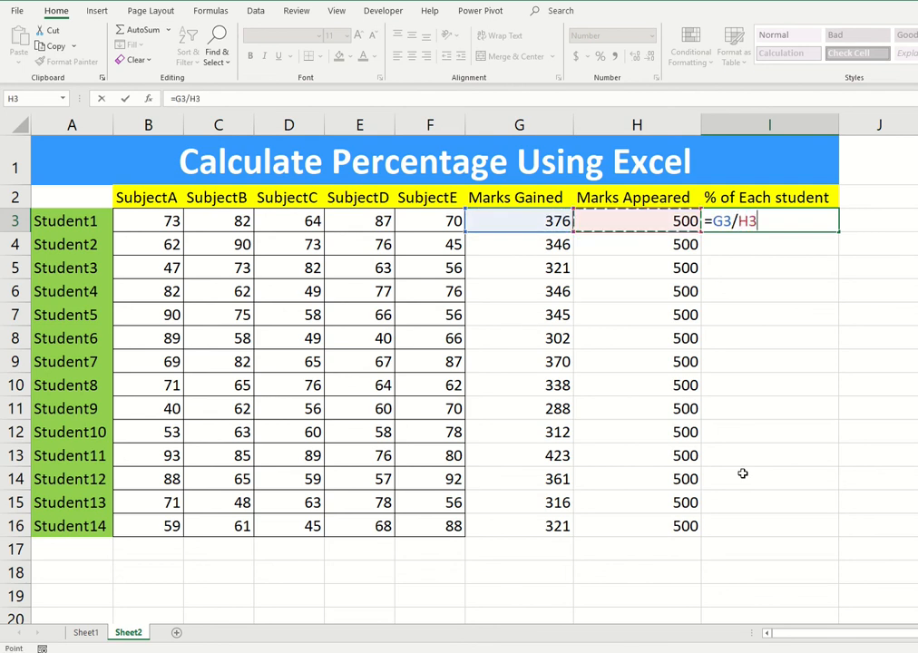
key(Return)
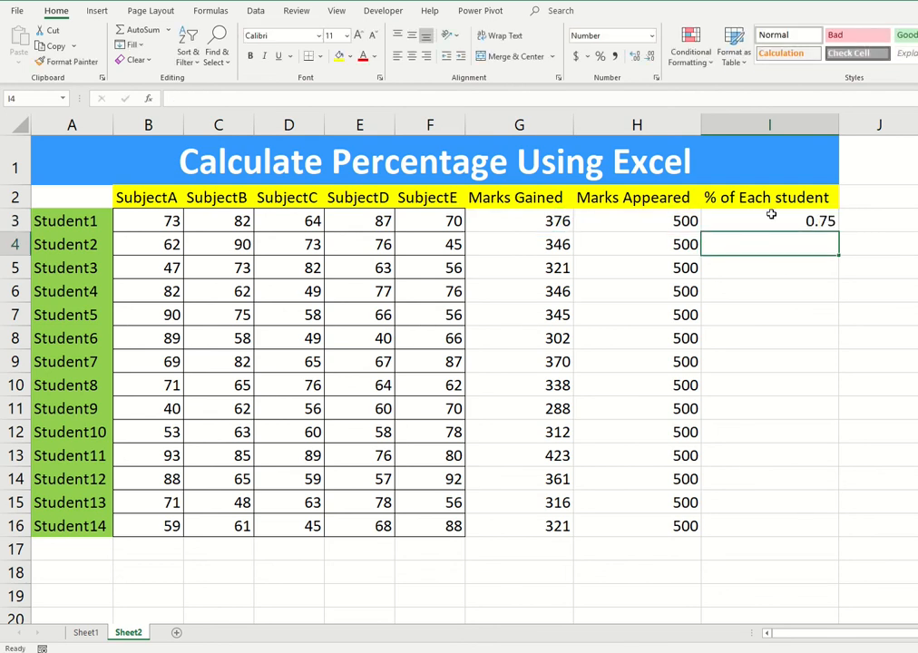
click(769, 216)
double_click(838, 232)
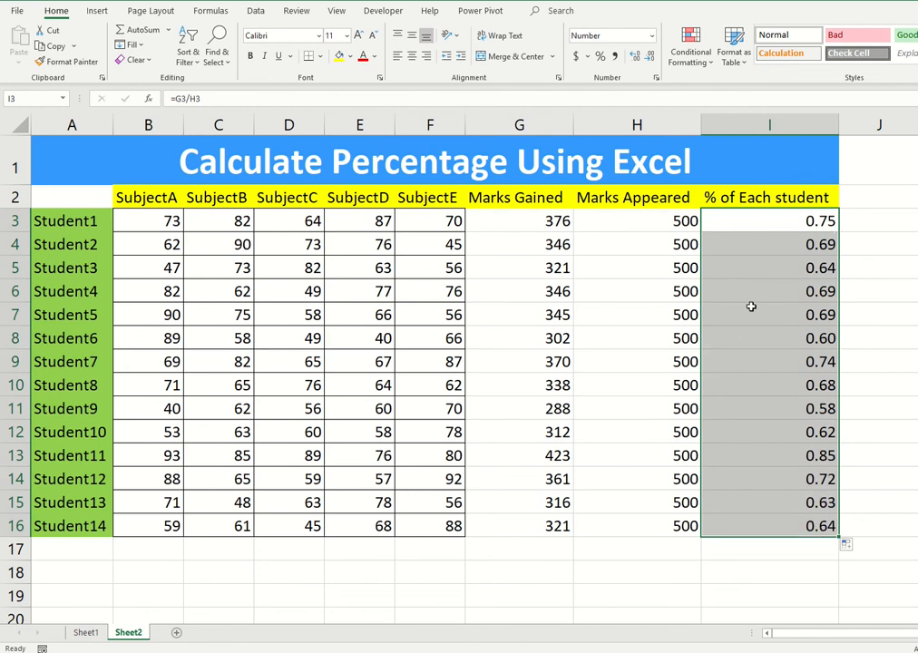
Step: Format the student results in I3:I16 as Percentage with 2 decimal places
drag(775, 633, 795, 633)
right_click(674, 299)
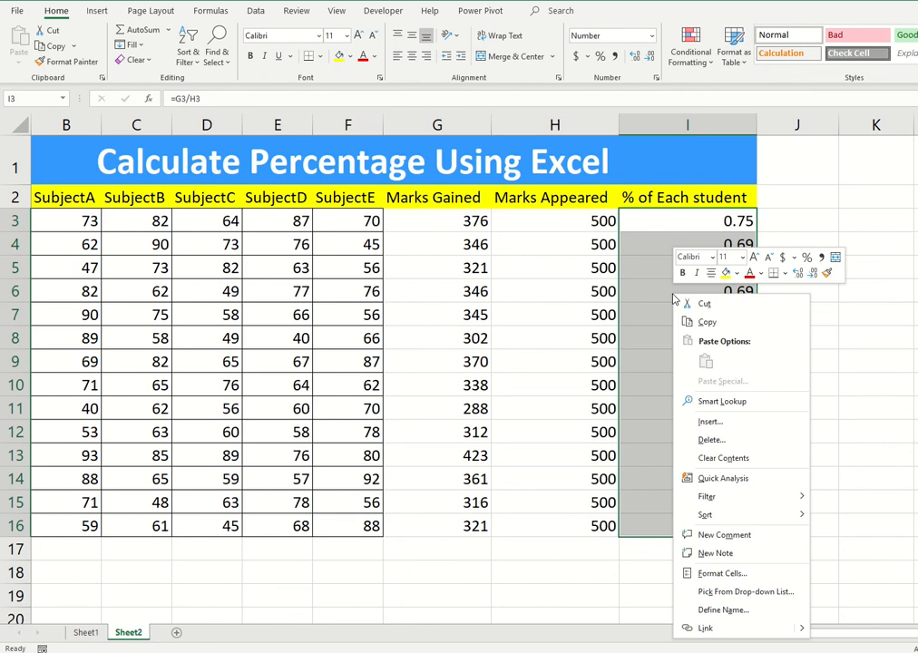
click(715, 573)
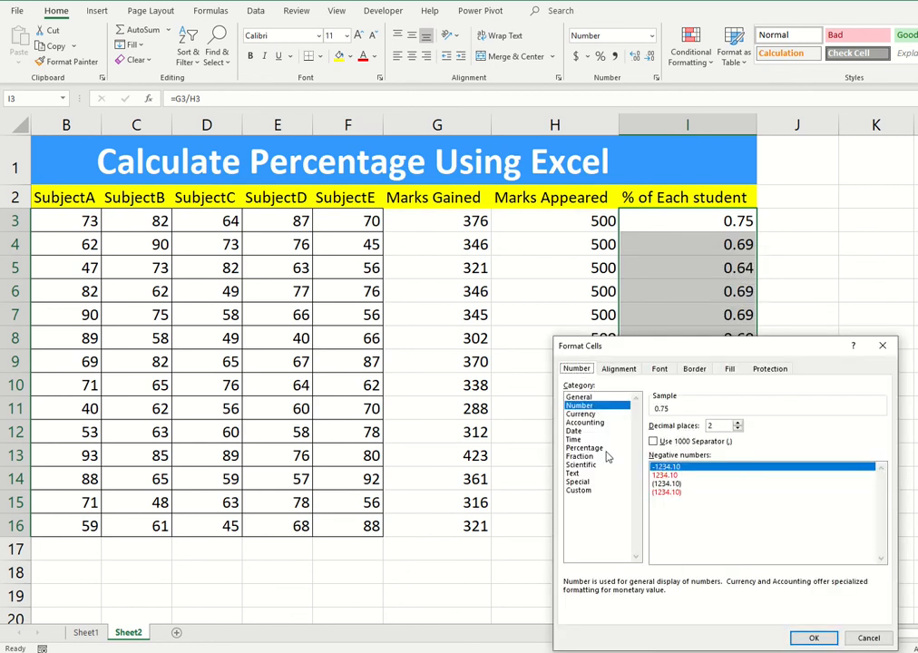
click(603, 449)
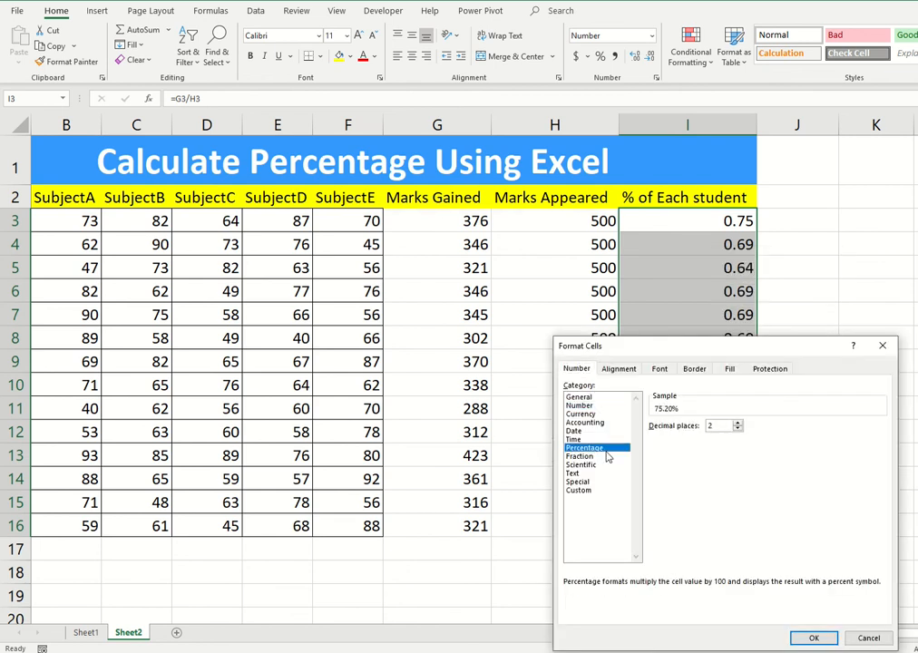
click(812, 638)
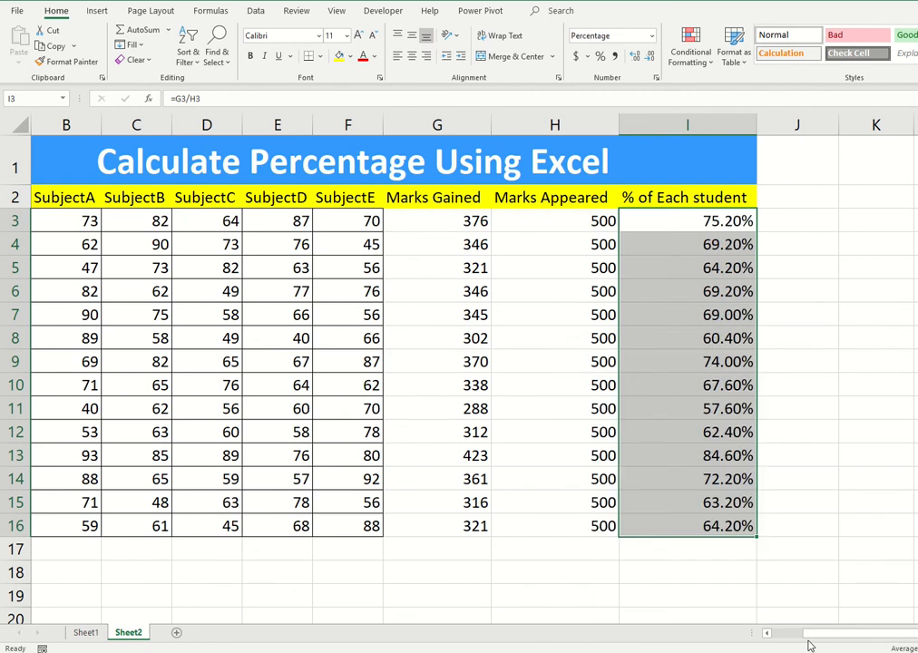
Step: Review the student percentages in column I and trace the one in I13 back across row 13 to the student label in A13
key(Right)
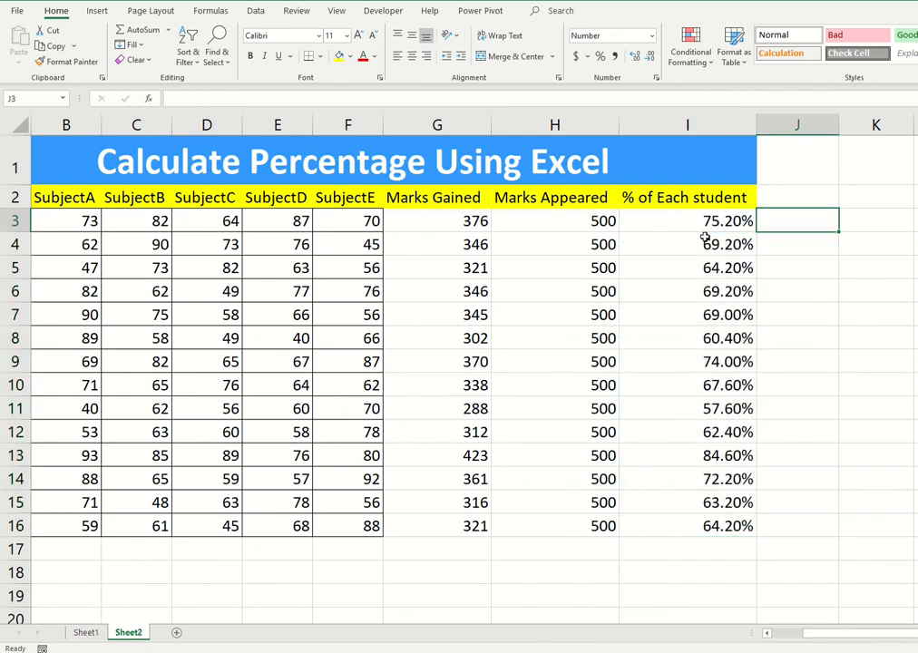
key(Left)
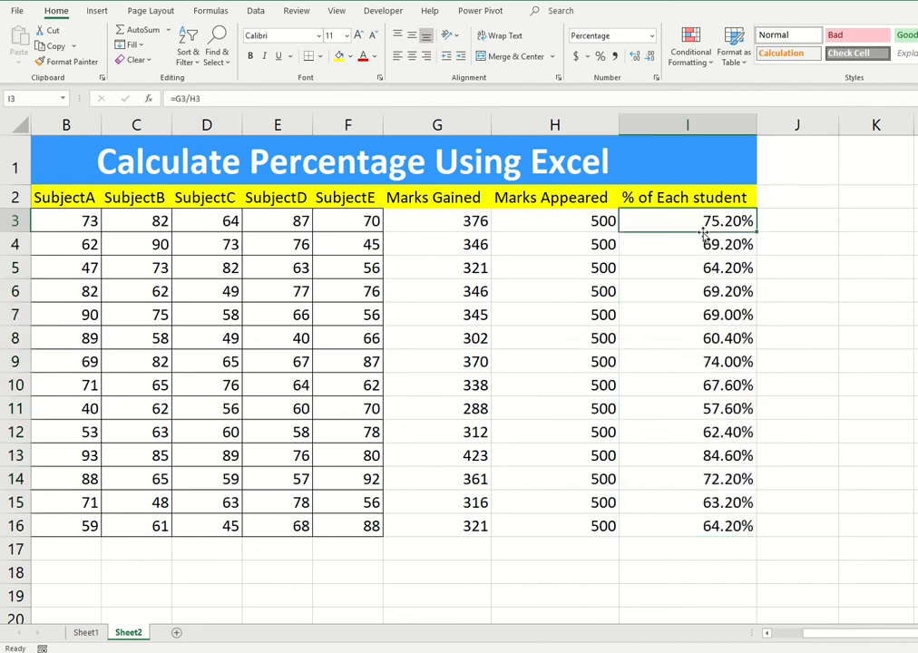
key(Down)
key(Down)
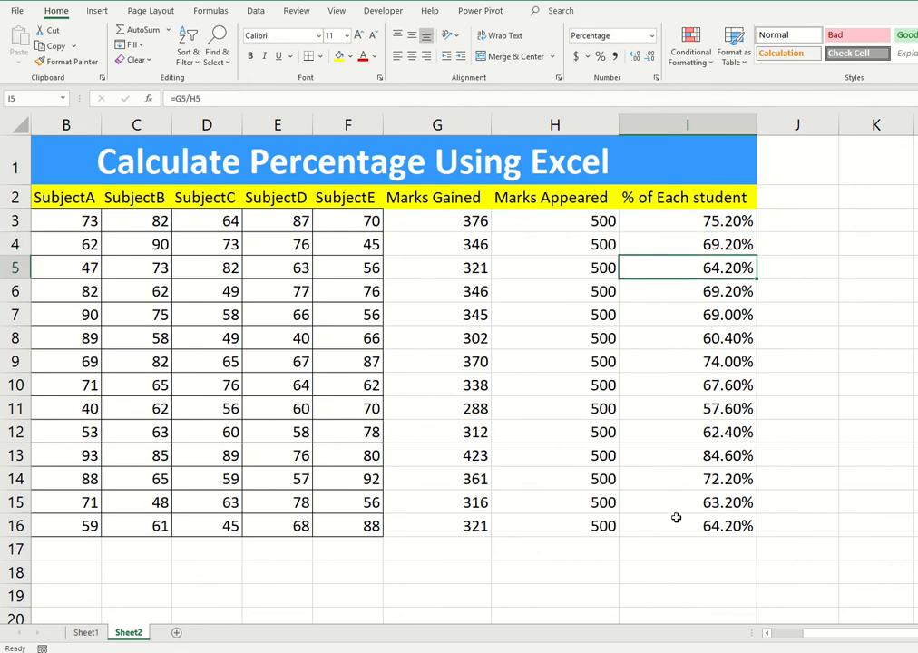
click(676, 456)
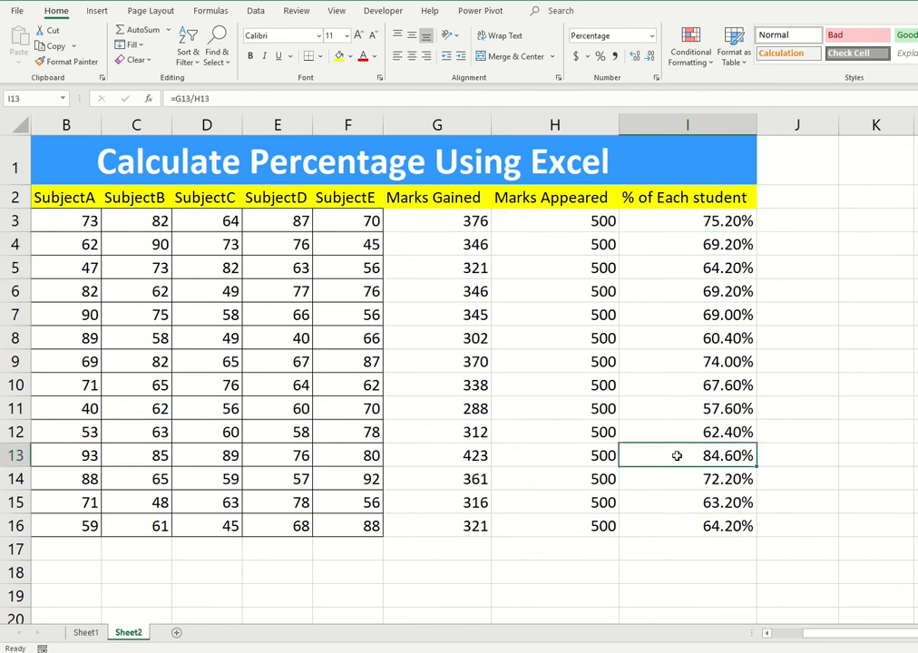
key(Left)
key(Left)
key(Left)
key(Left)
key(Left)
key(Left)
key(Left)
key(Left)
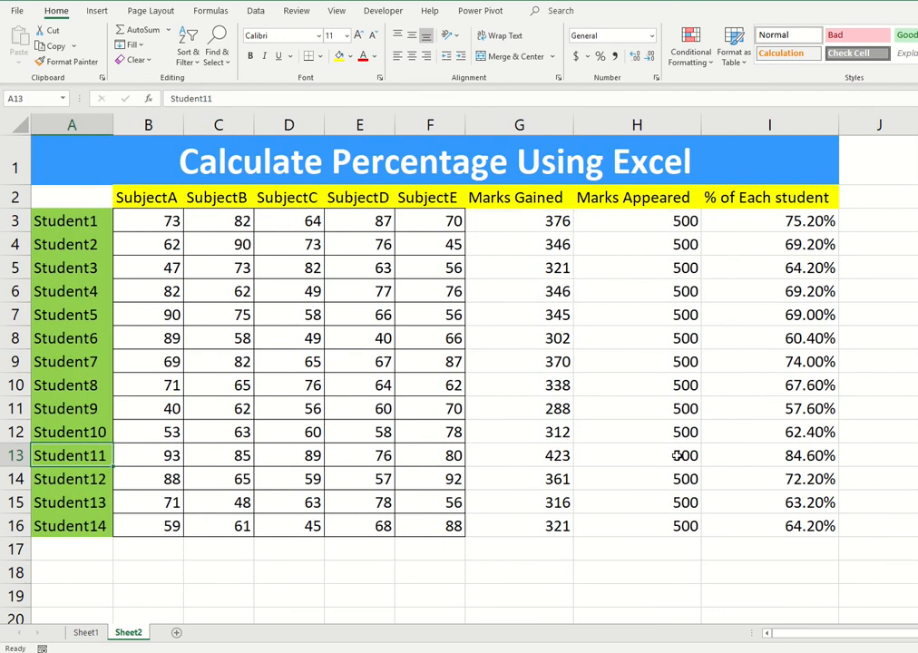
key(Right)
key(Left)
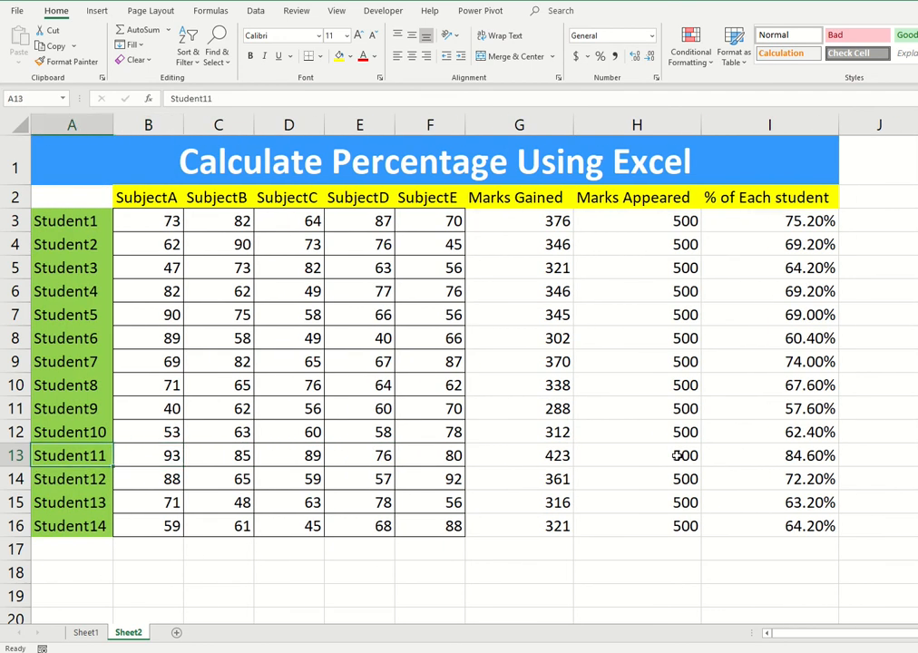